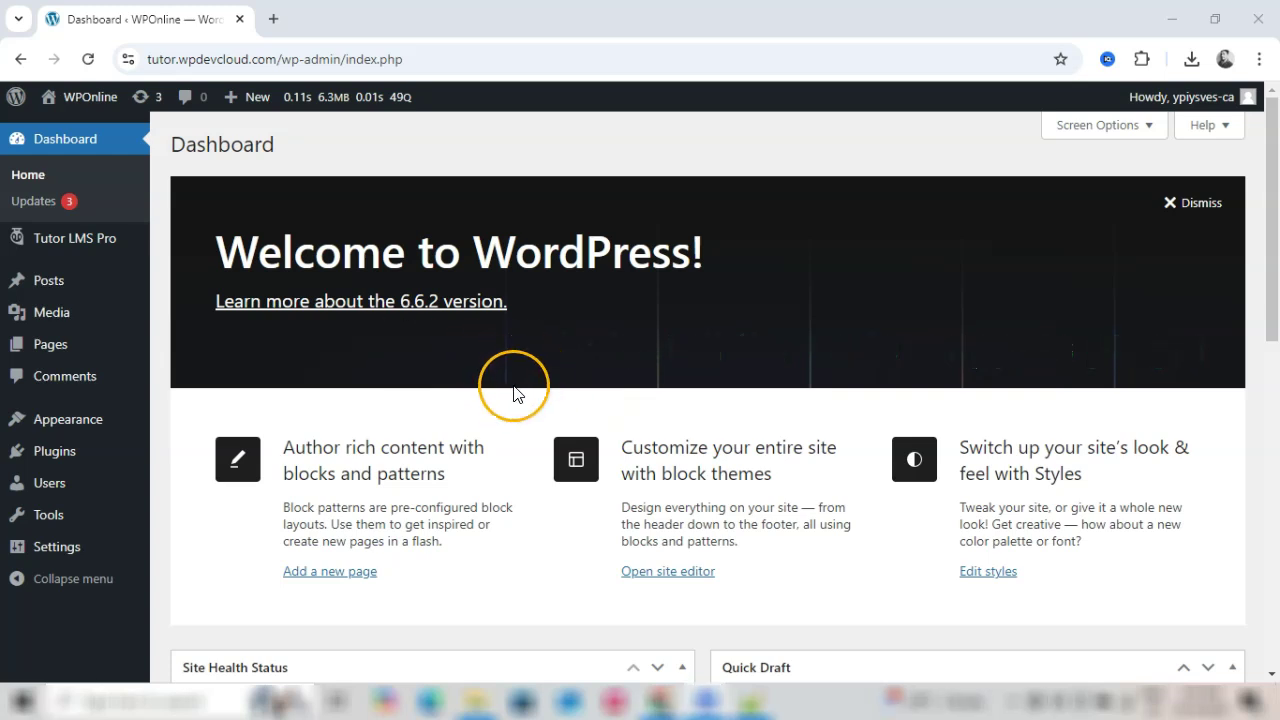
Step: Bring up the Plugins submenu in the admin sidebar, showing Installed Plugins and Add New Plugin
mouse_move(70, 462)
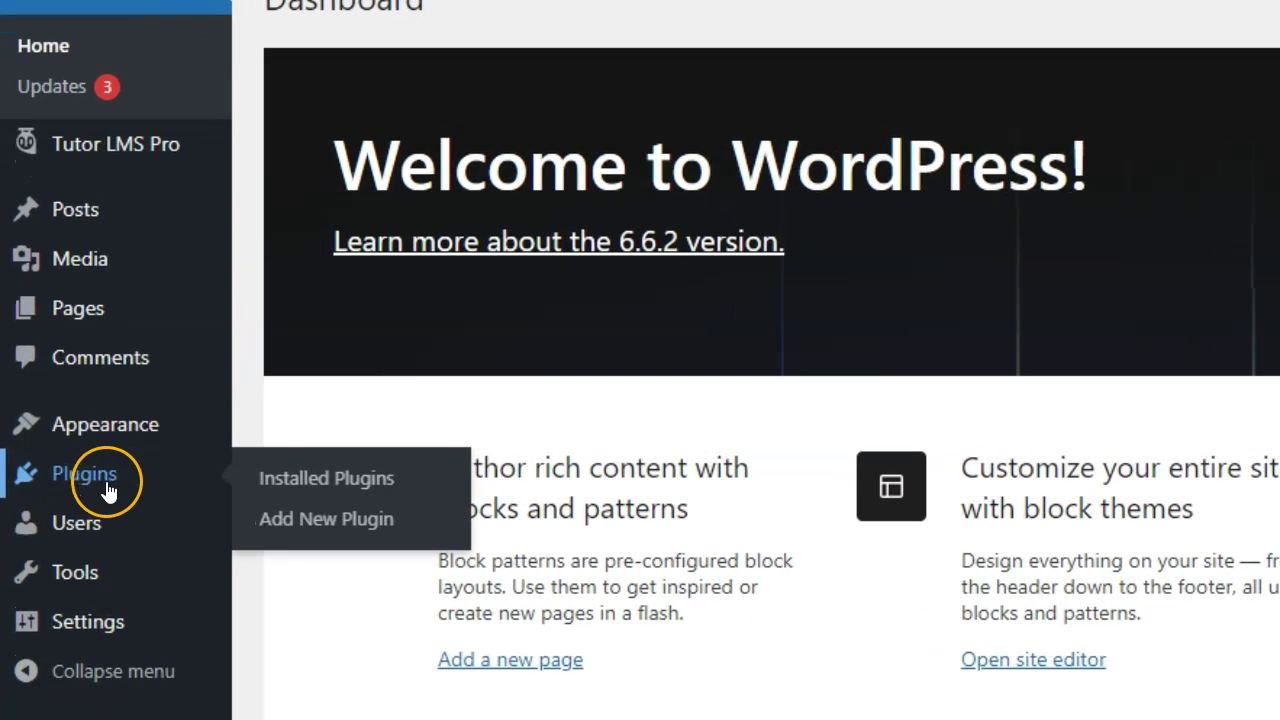
Step: Search the plugin directory for 'Code Snippets' and install it
left_click(339, 528)
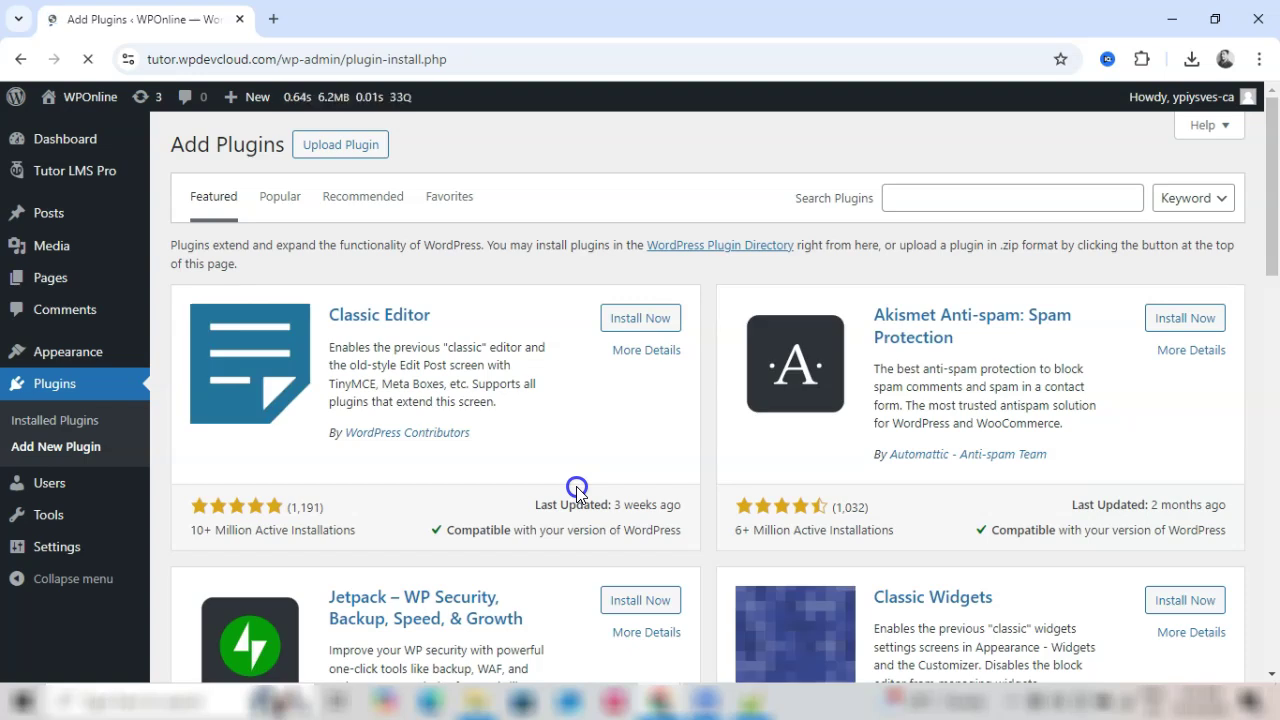
left_click(918, 200)
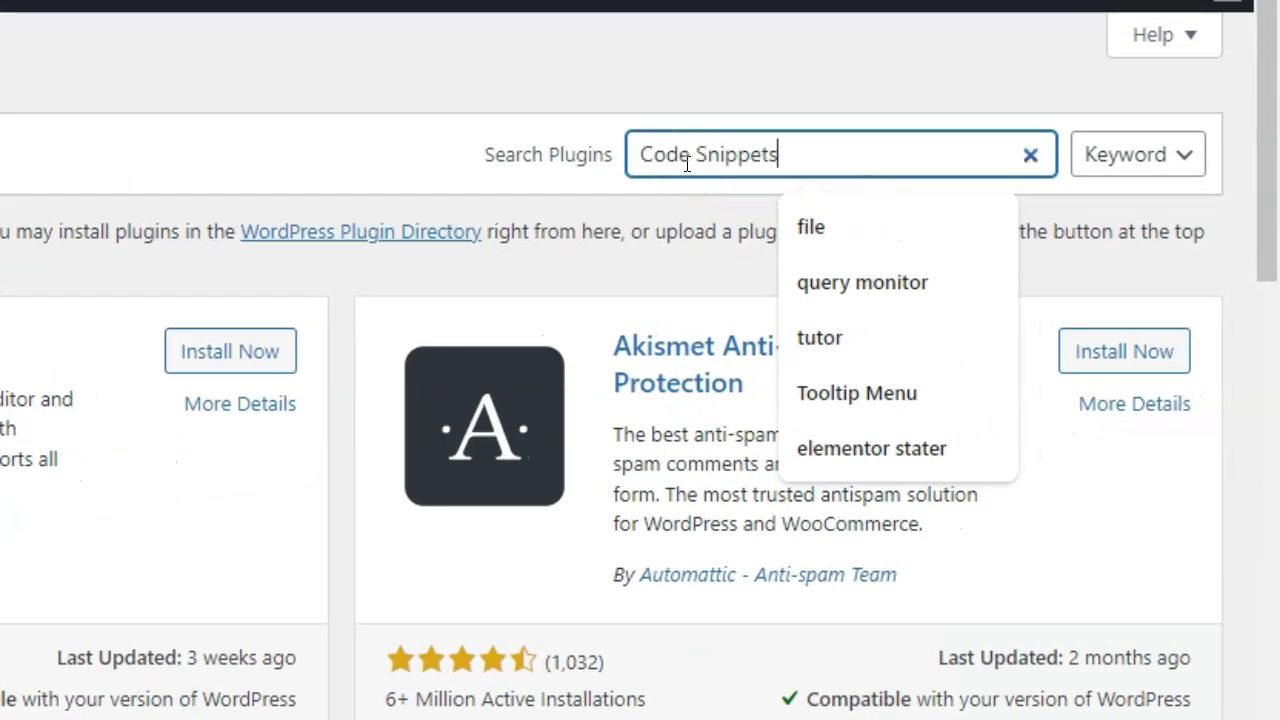
type("Code Snippets")
left_click(703, 206)
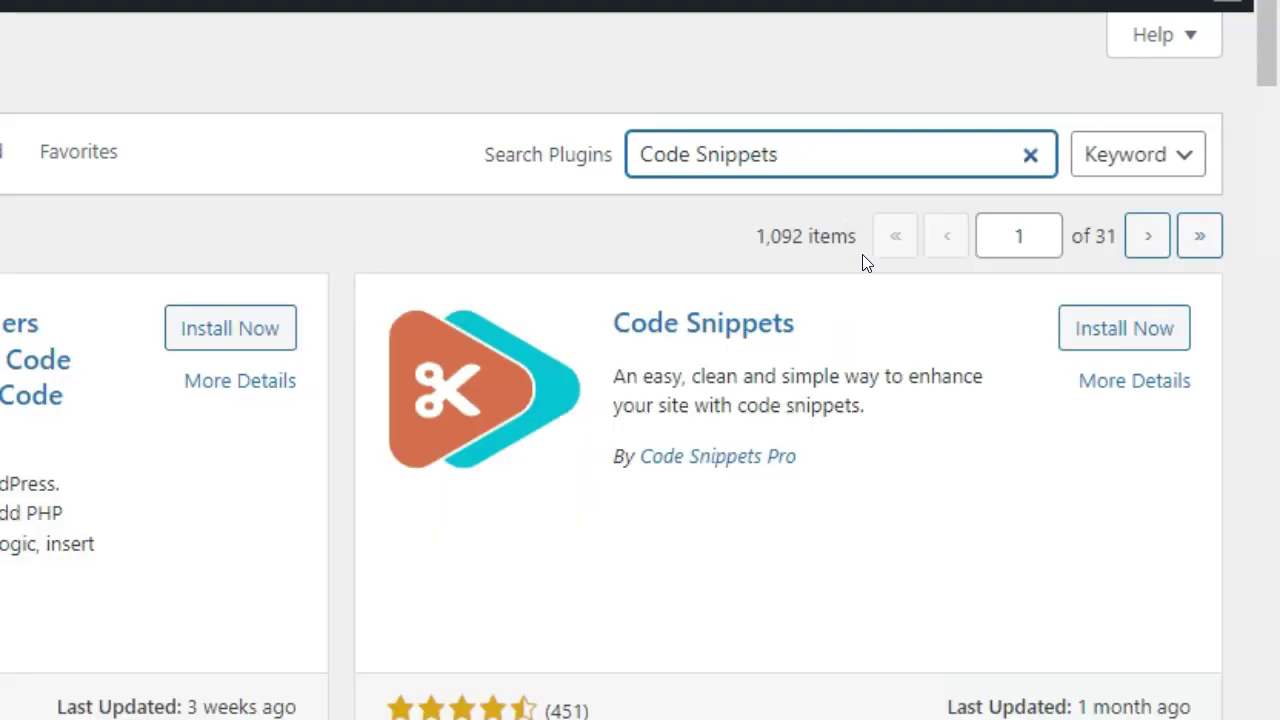
left_click(777, 354)
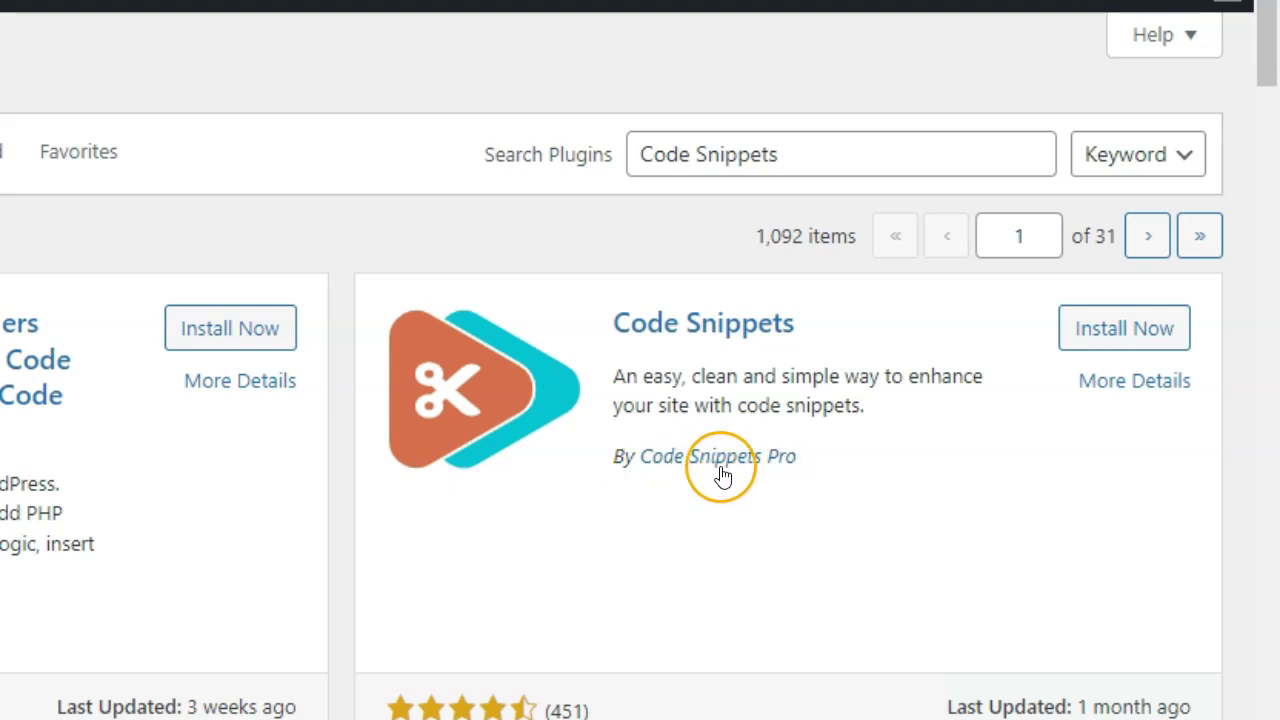
left_click(1128, 340)
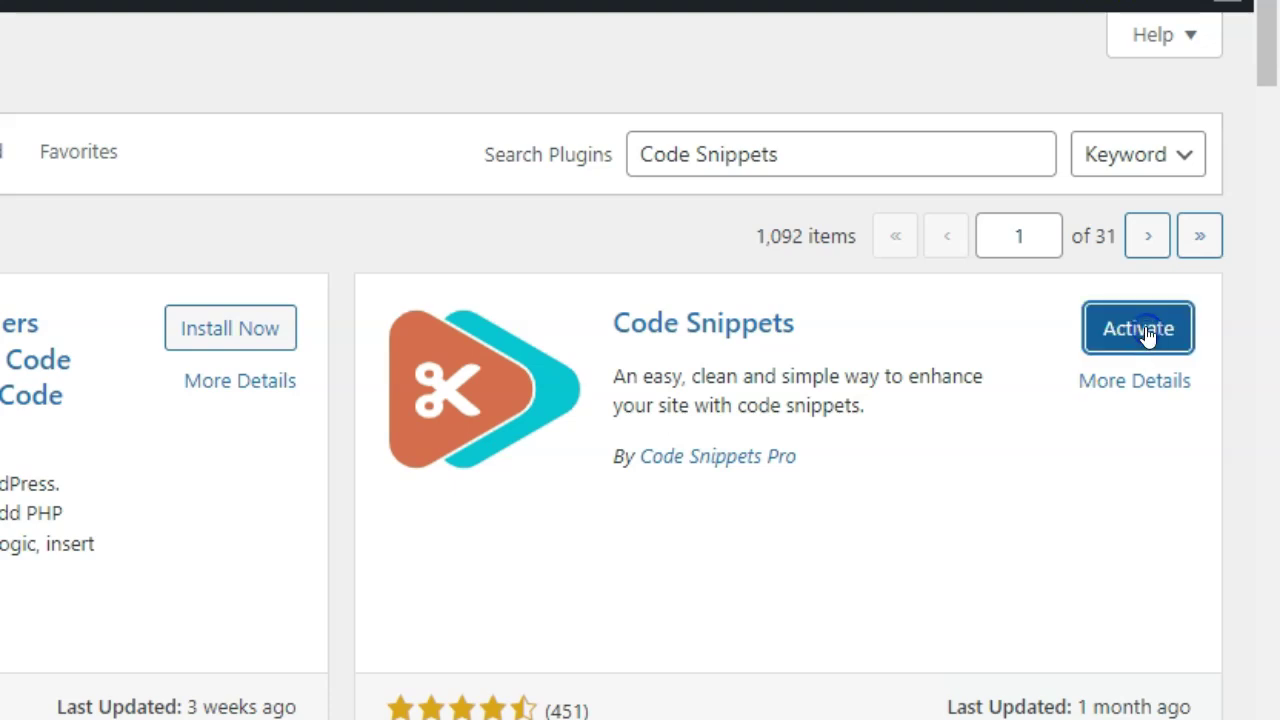
Step: Activate Code Snippets and confirm it appears under the Active plugins filter
left_click(1108, 343)
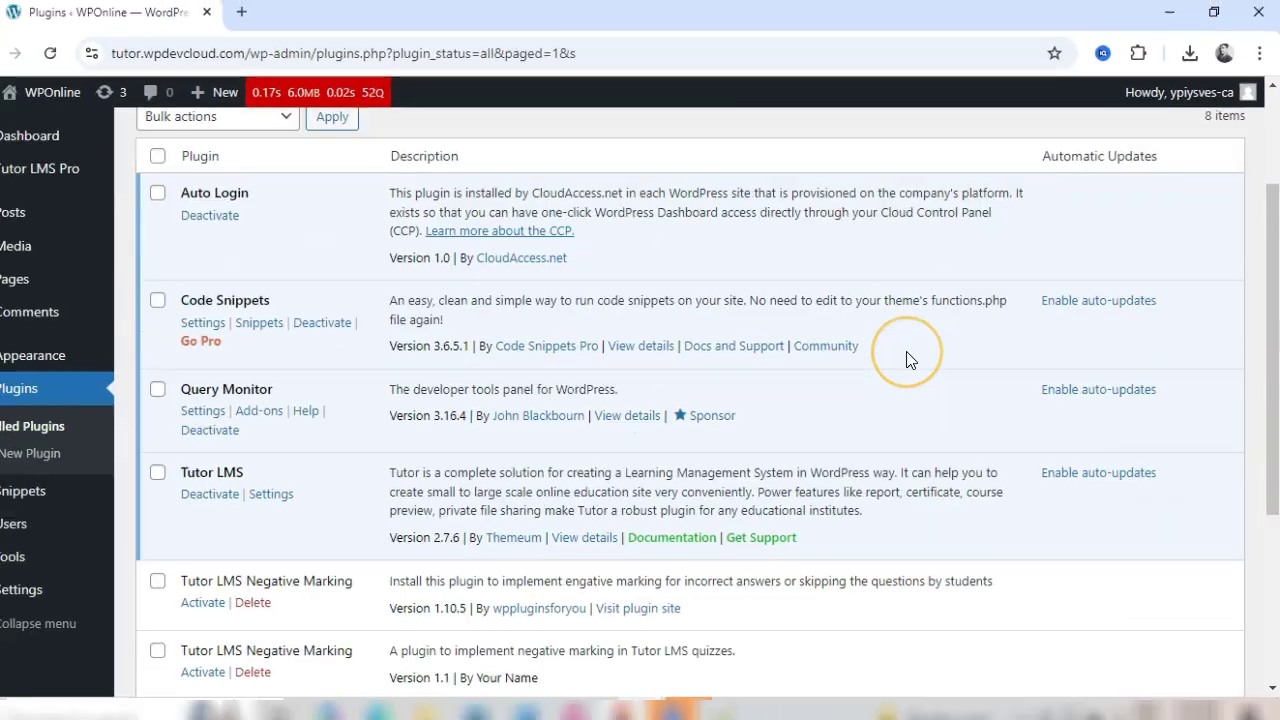
scroll(915, 357, "down", 3)
scroll(918, 357, "down", 2)
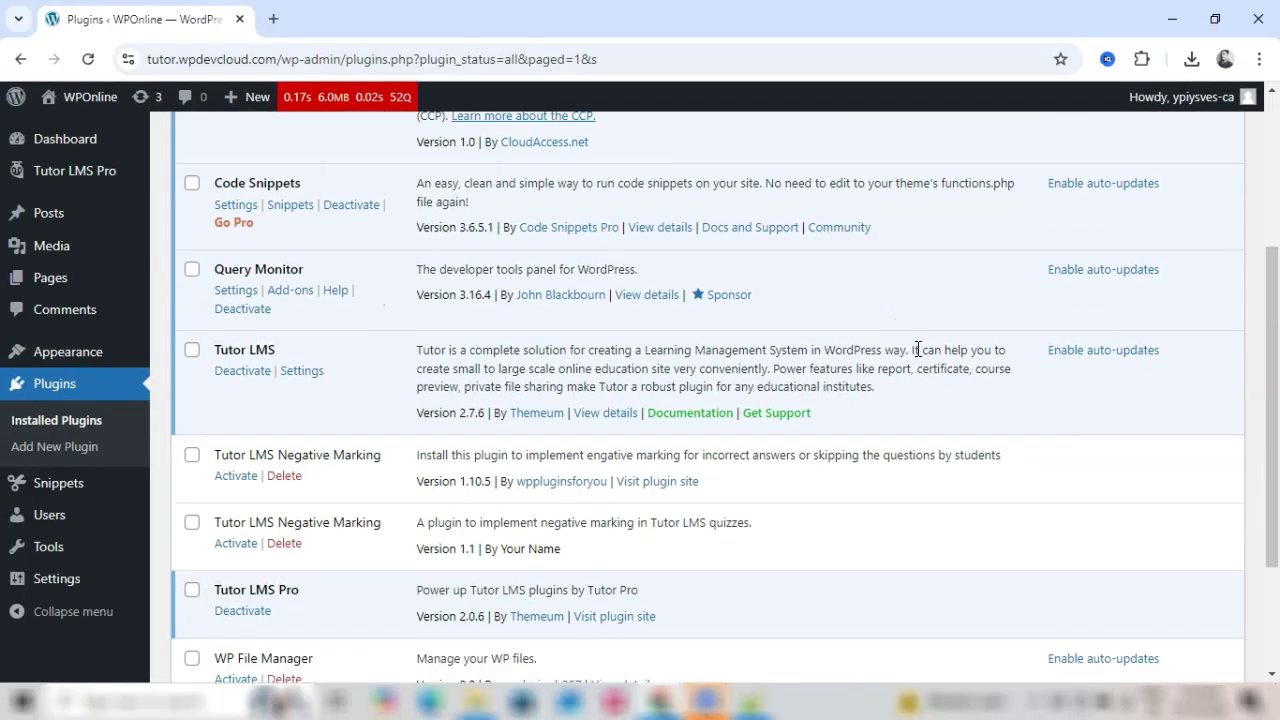
scroll(920, 358, "up", 5)
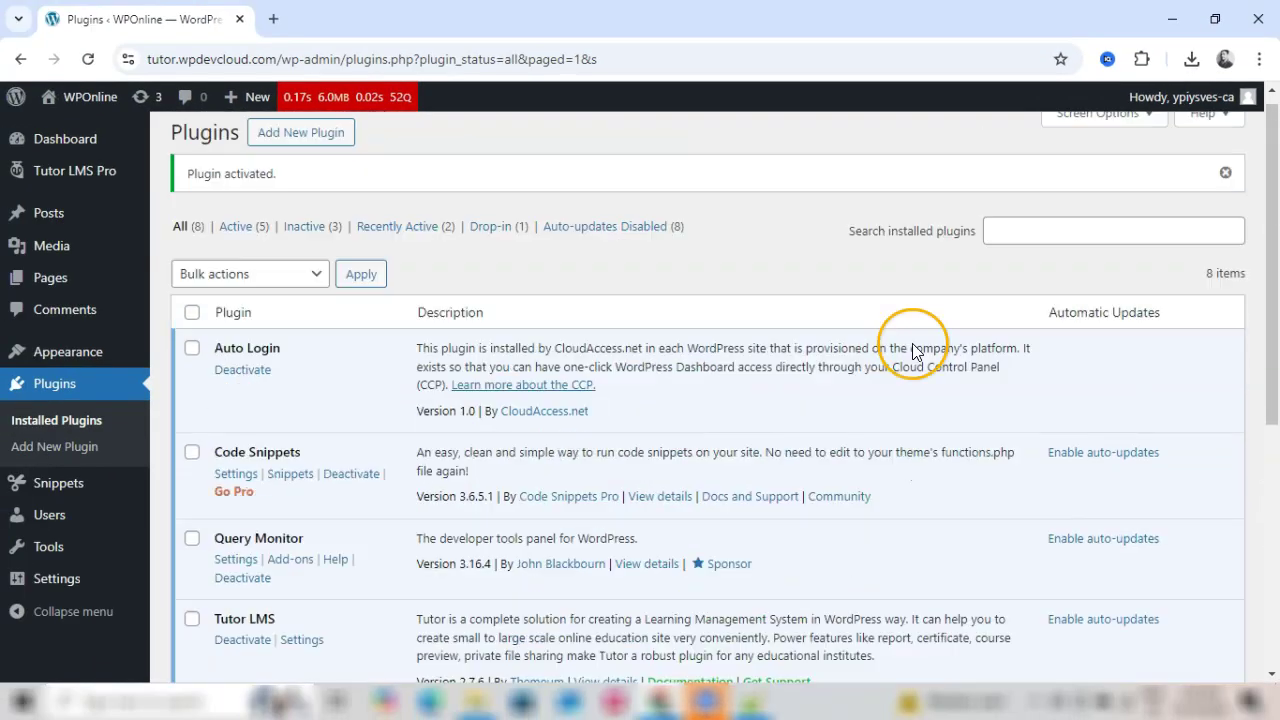
left_click(240, 239)
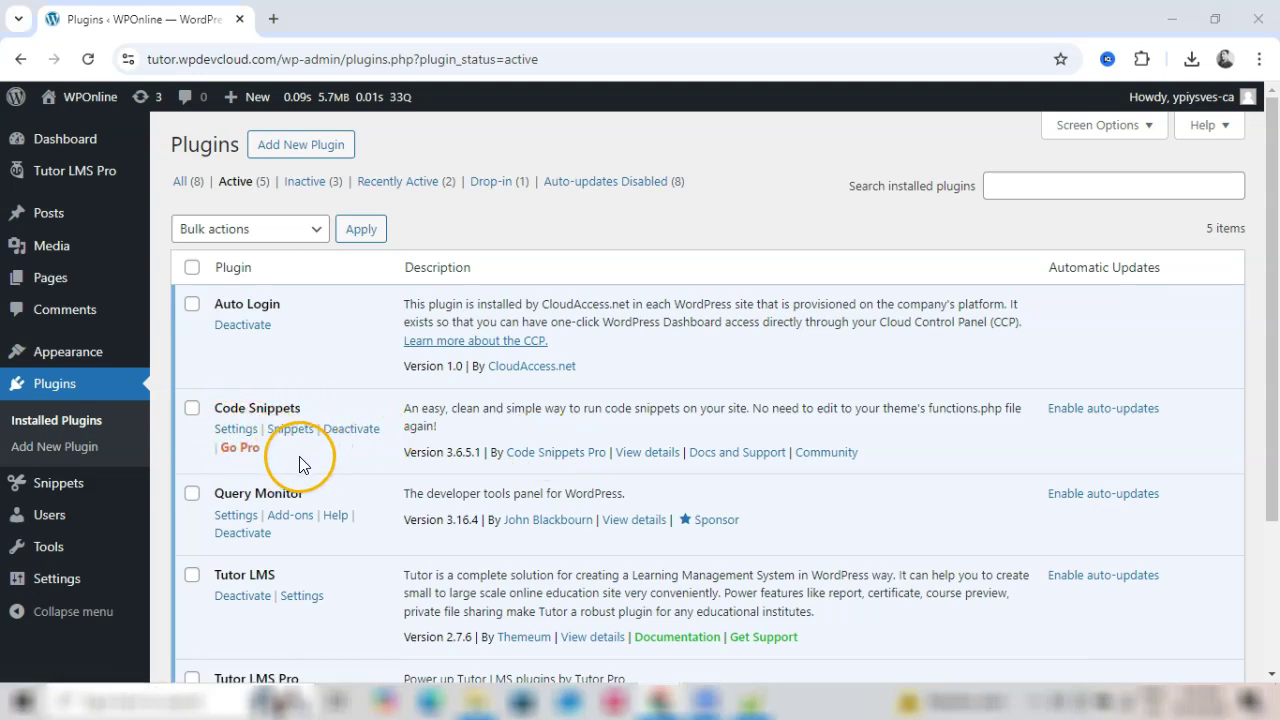
left_click_drag(218, 408, 294, 414)
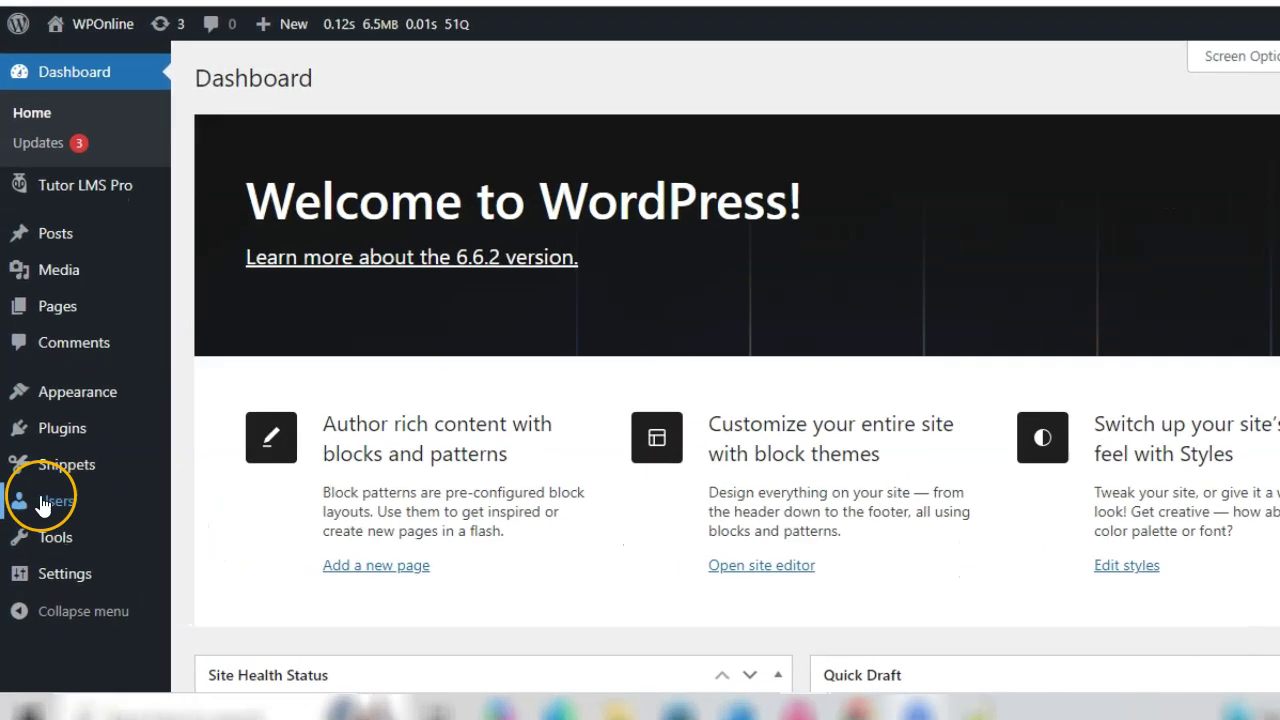
Step: Add a new snippet and paste in the title 'Auto-Approve Tutor LMS Instructors'
mouse_move(22, 470)
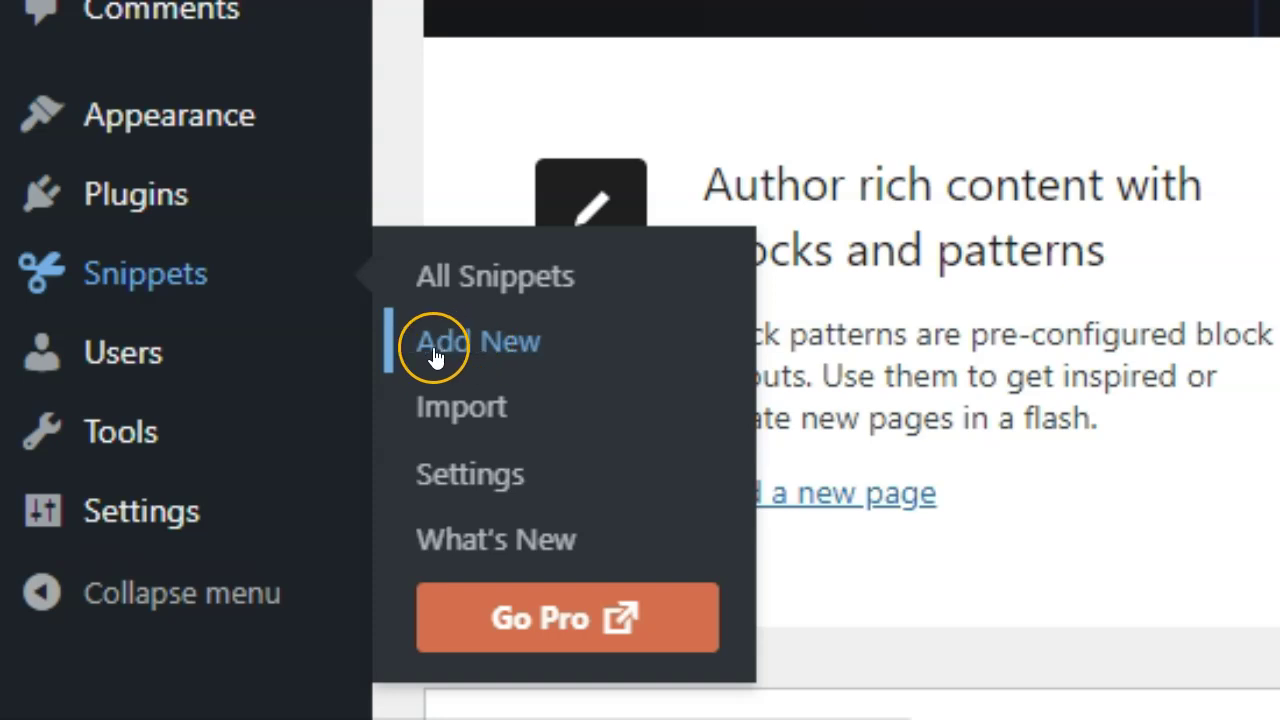
left_click(482, 347)
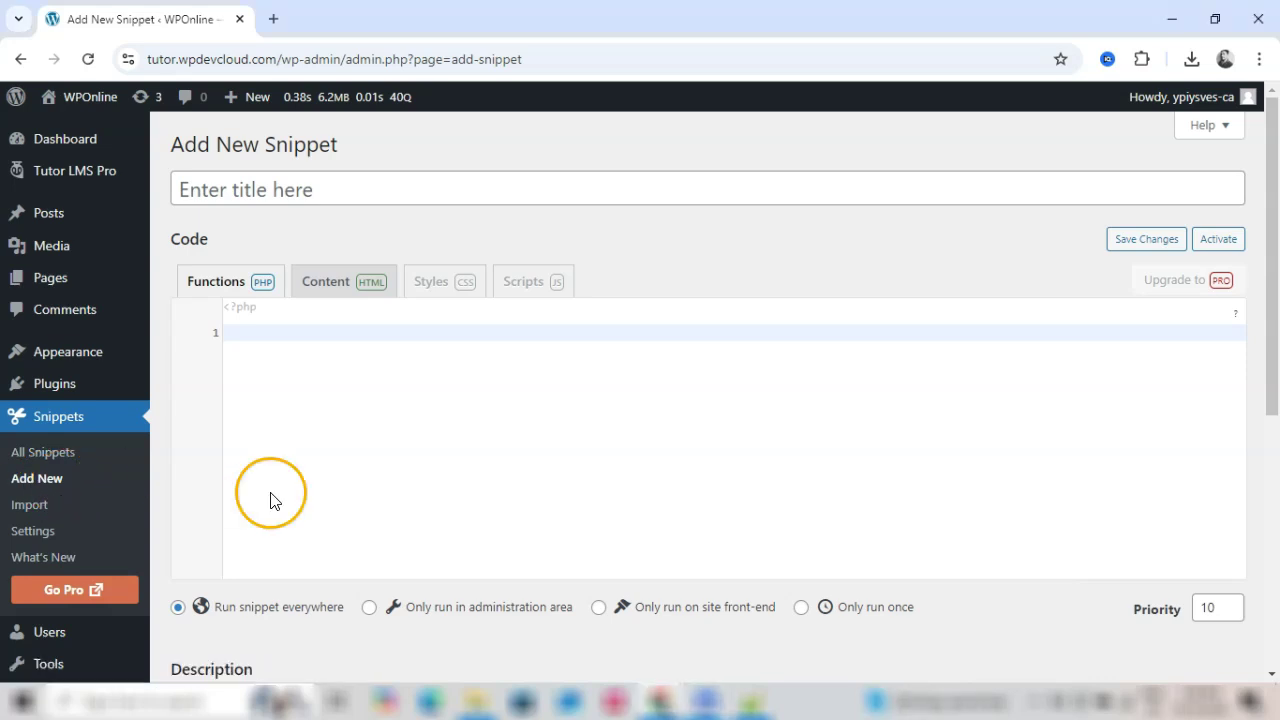
left_click(245, 193)
type("Auto-Approve Tutor LMS Instructors")
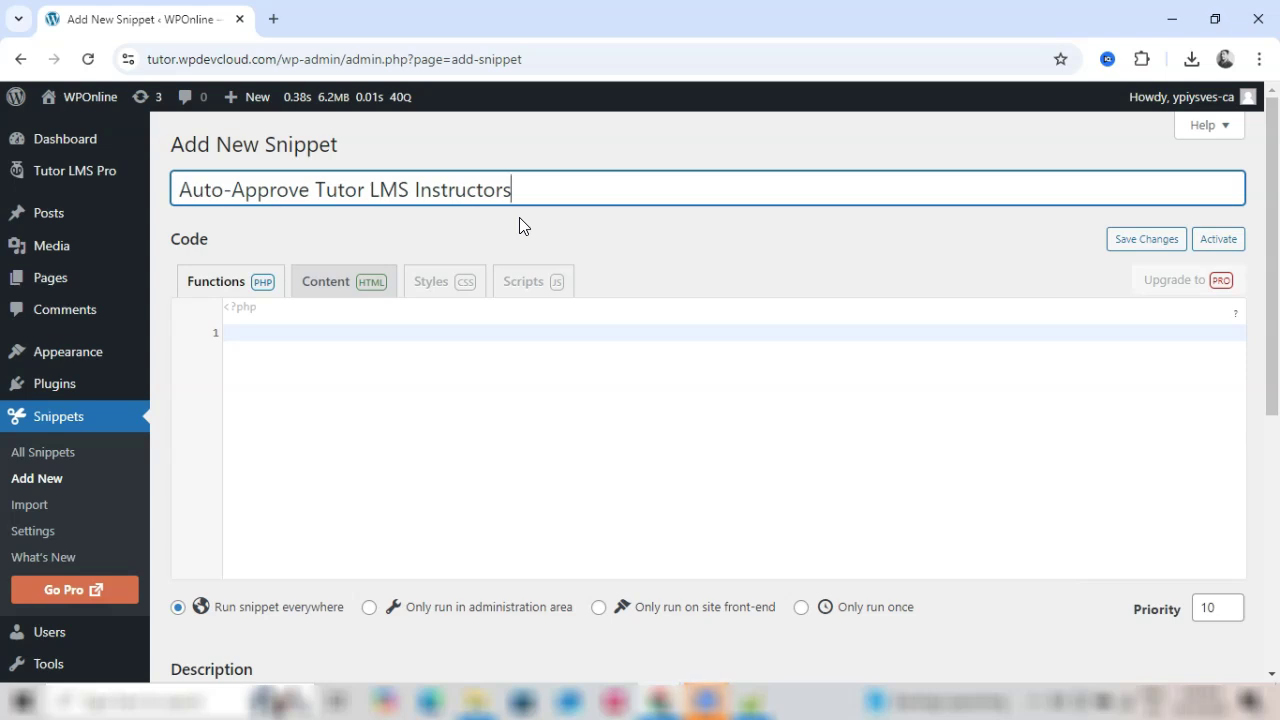
left_click(321, 374)
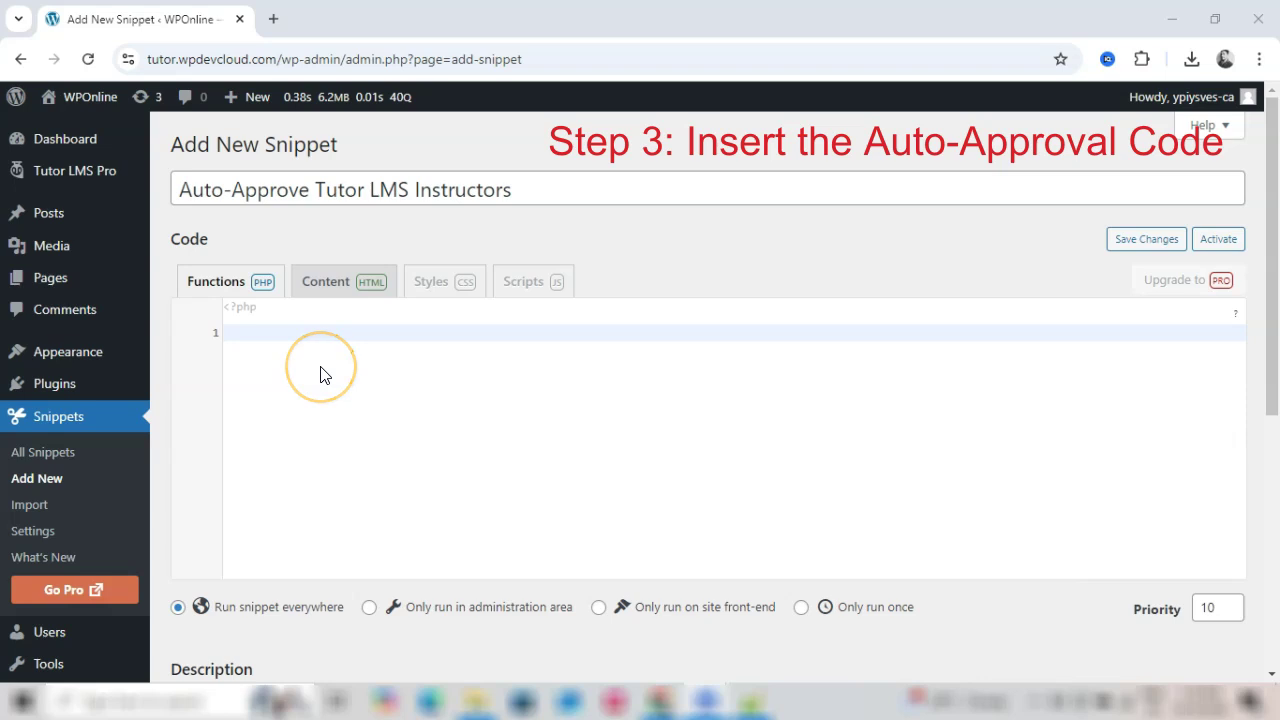
Step: Paste the 20-line PHP instructor auto-approval code into the snippet, leaving Run snippet everywhere
left_click(246, 337)
type("/**  * Required Tutor LMS v.1.6.0 */  add_action('tutor_new_instructor_after', 'approve_new_instructor_immediately'); /**  * @param $instructor_id  *  * Immediately approve instructor after register  */  if ( ! function_exists('approve_new_instructor_immediately')){     function approve_new_instructor_immediately($instructor_id){         update_user_meta($instructor_id, '_tutor_instructor_status', 'approved');         update_user_meta($instructor_id, '_tutor_instructor_approved', tutor_time());          $instructor = new \\WP_User($instructor_id);         $instructor->add_role(tutor()->instructor_role);     } }")
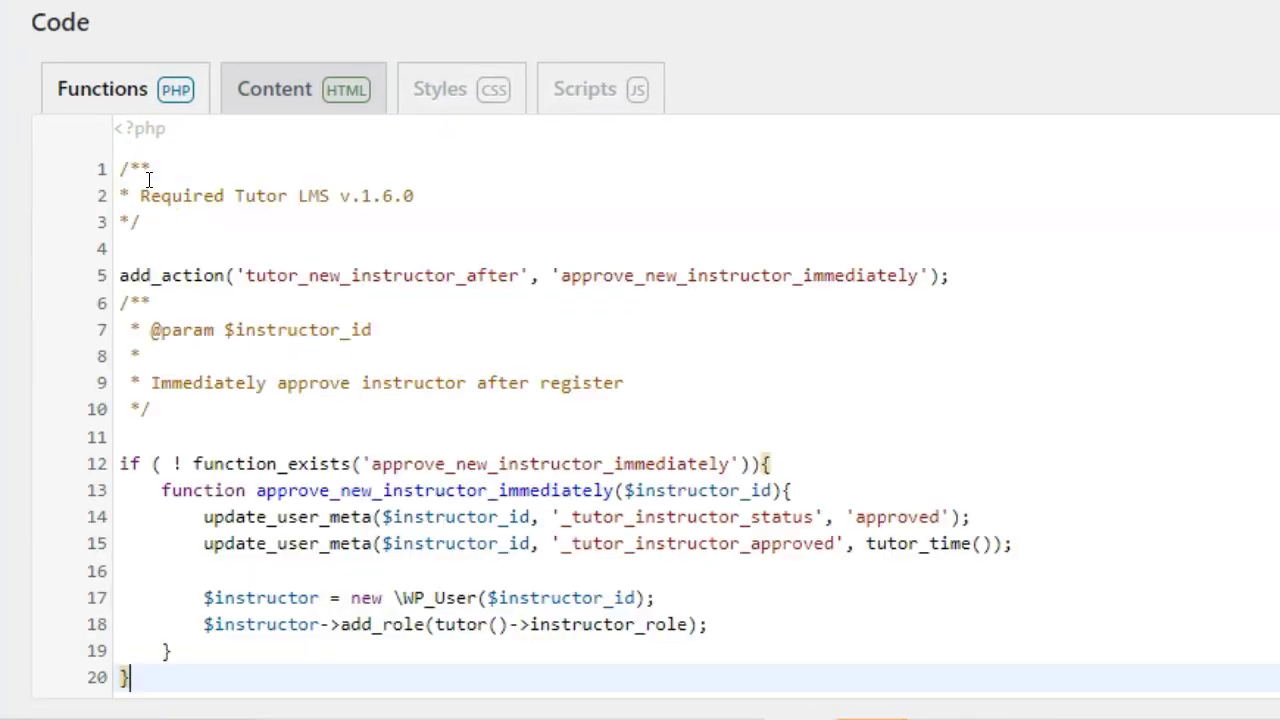
scroll(279, 235, "down", 1)
scroll(351, 160, "down", 4)
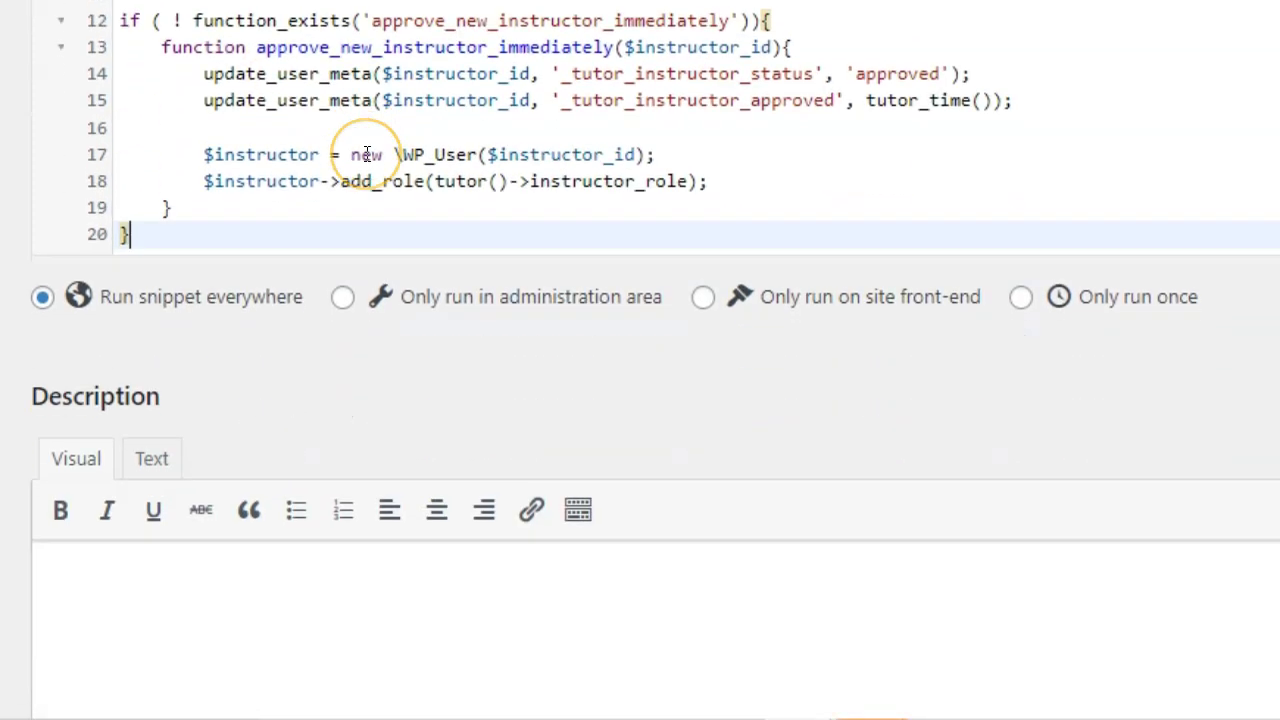
scroll(367, 155, "up", 3)
scroll(369, 165, "up", 2)
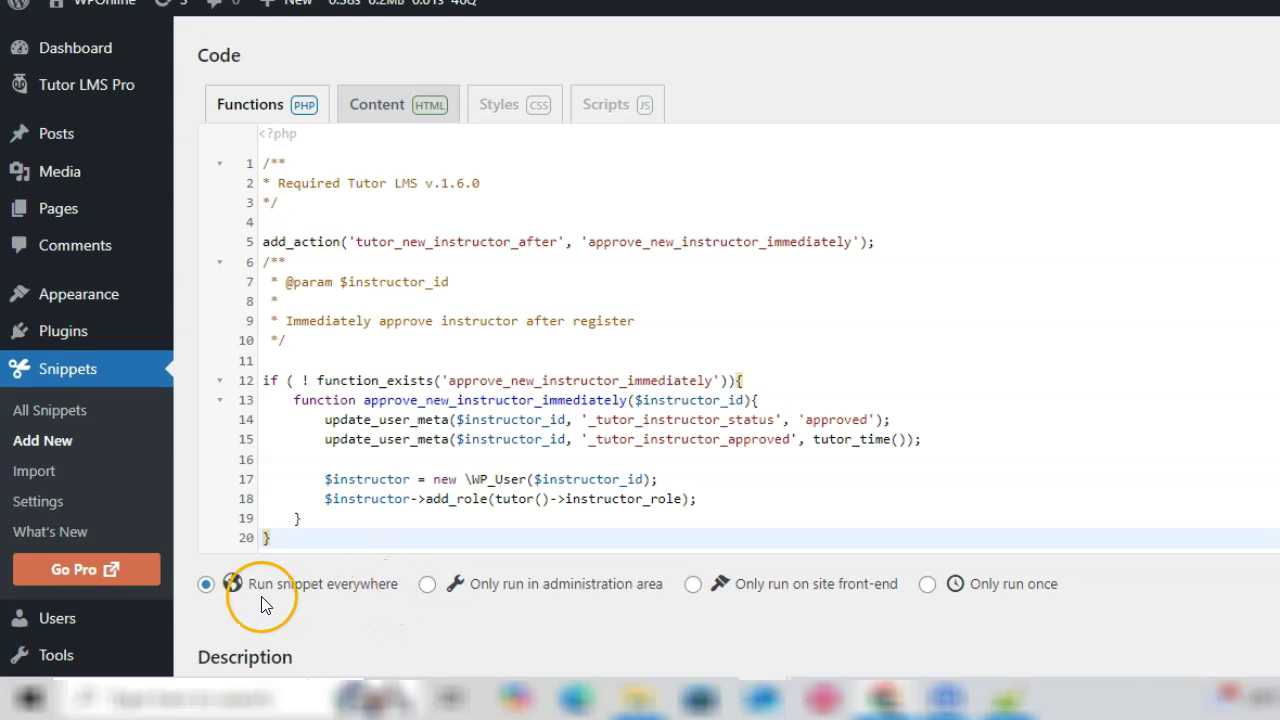
scroll(364, 594, "down", 1)
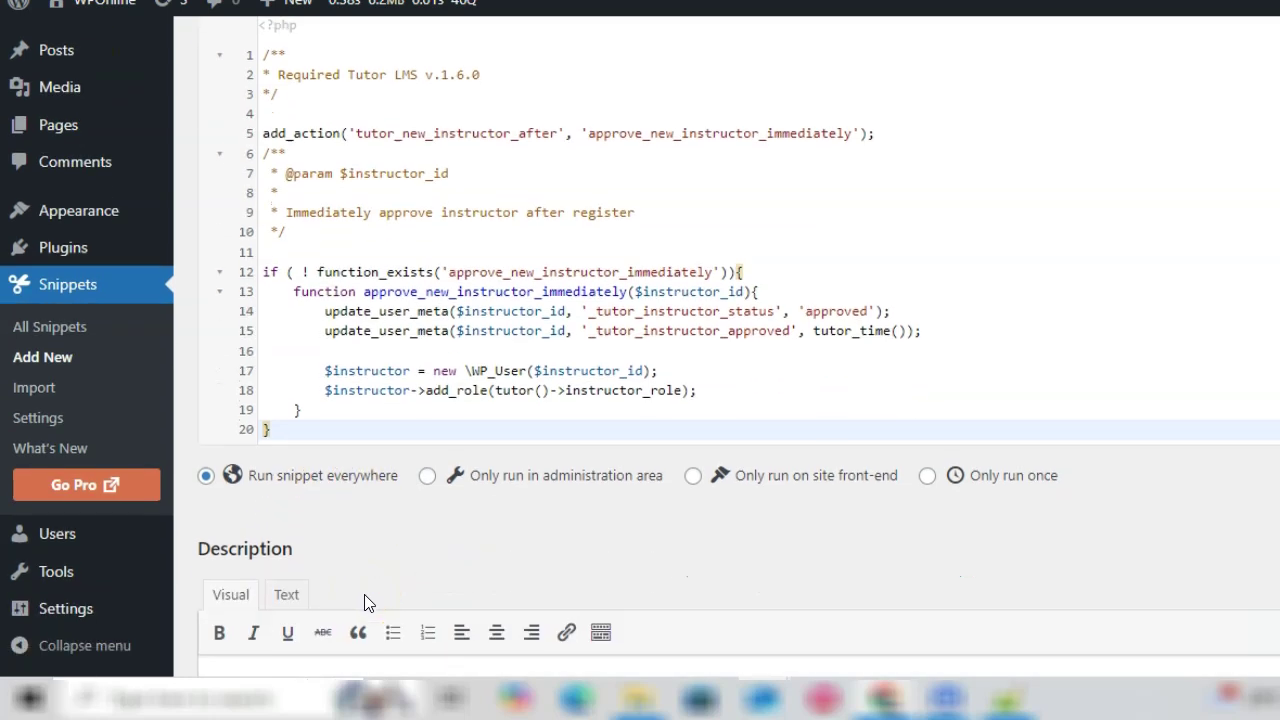
scroll(364, 594, "up", 1)
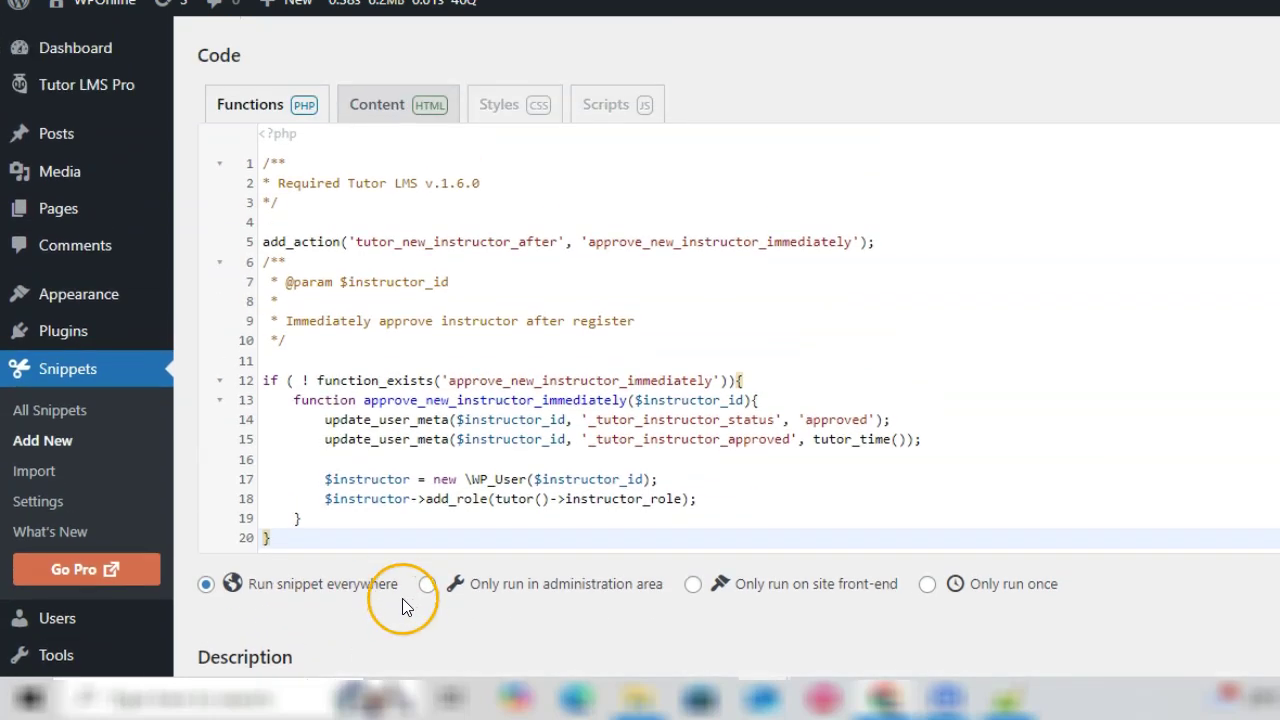
scroll(400, 597, "down", 5)
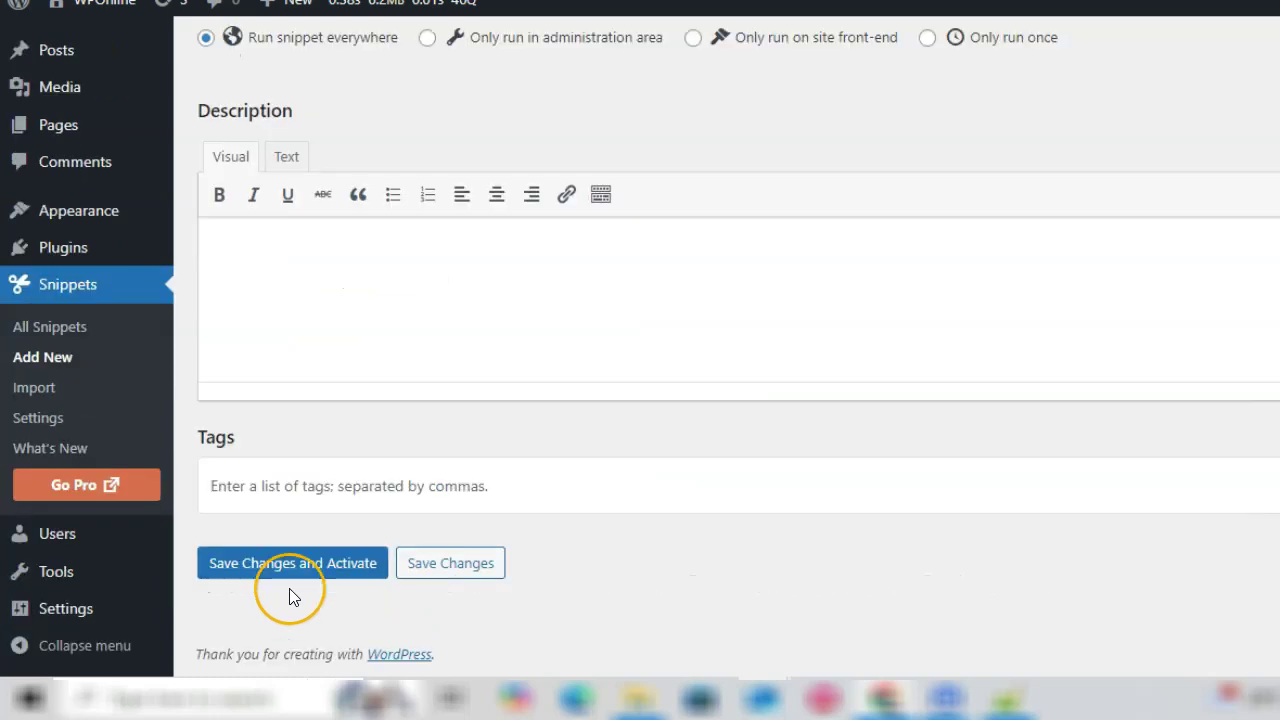
Step: Save and activate the Auto-Approve Tutor LMS Instructors snippet
left_click(240, 566)
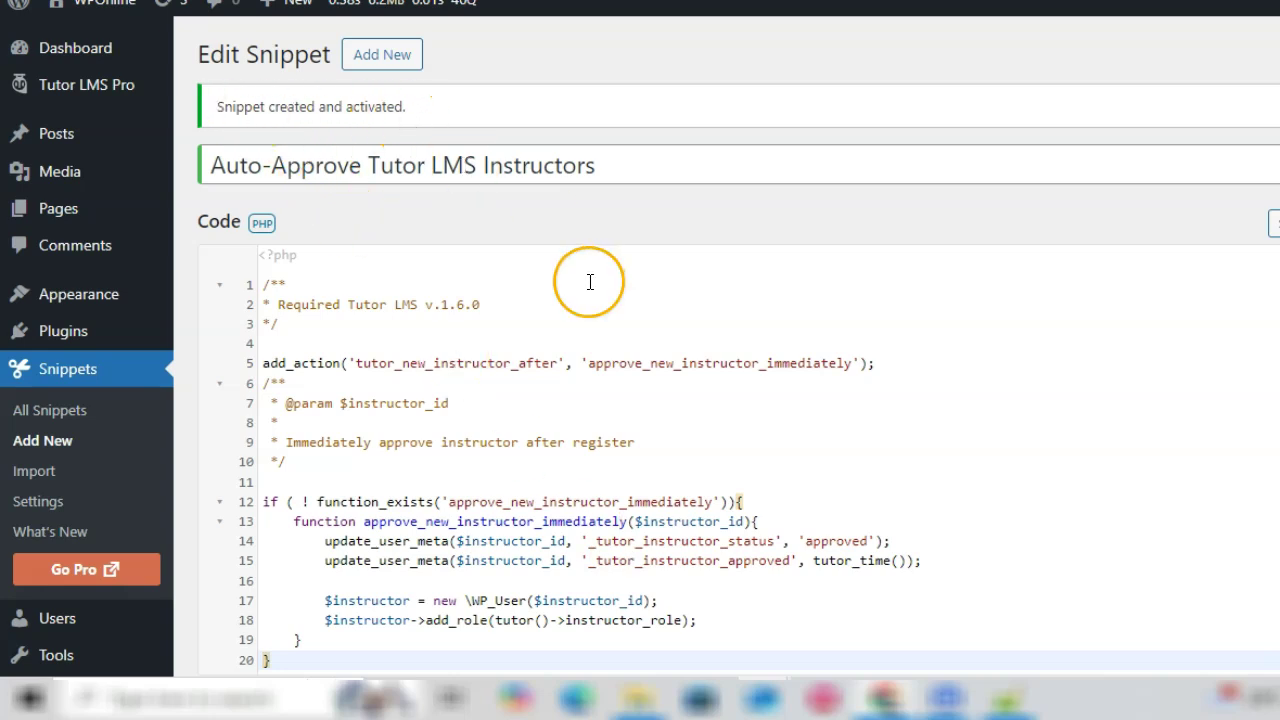
scroll(590, 282, "down", 2)
scroll(677, 314, "up", 1)
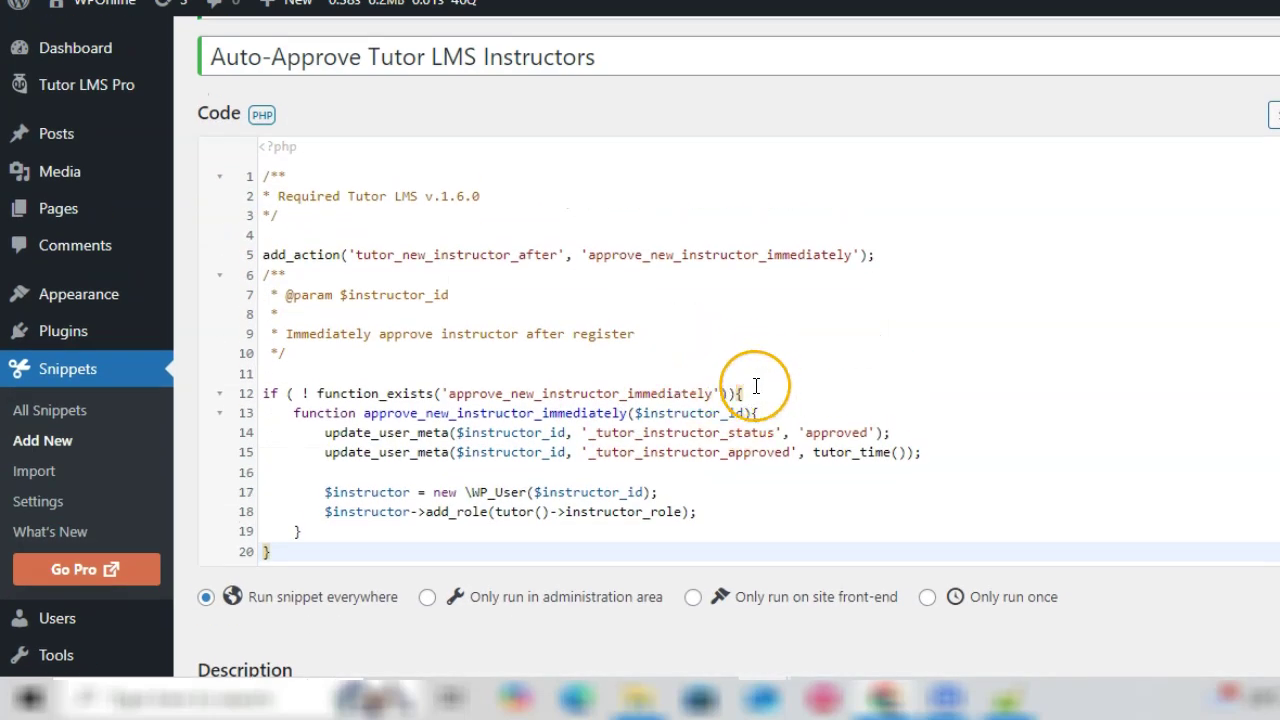
scroll(756, 386, "down", 1)
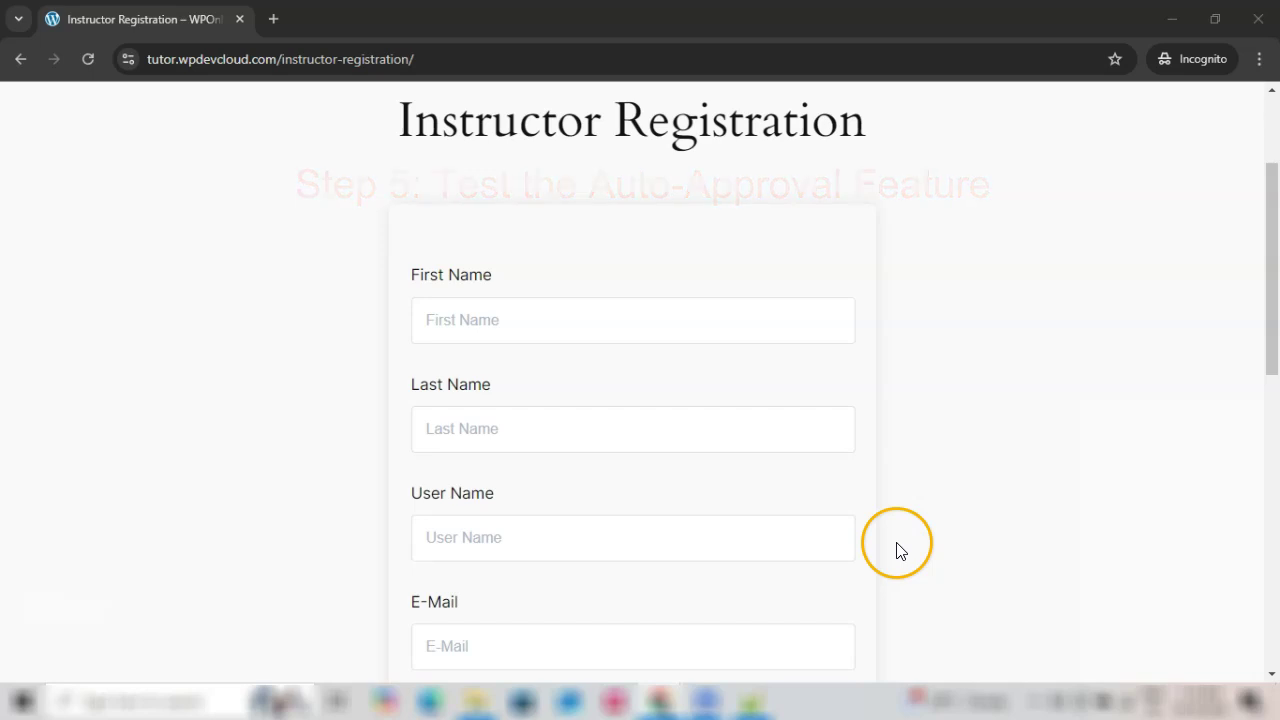
Step: Enter the test instructor's first and last name on the Instructor Registration form
scroll(757, 470, "up", 2)
scroll(757, 470, "down", 6)
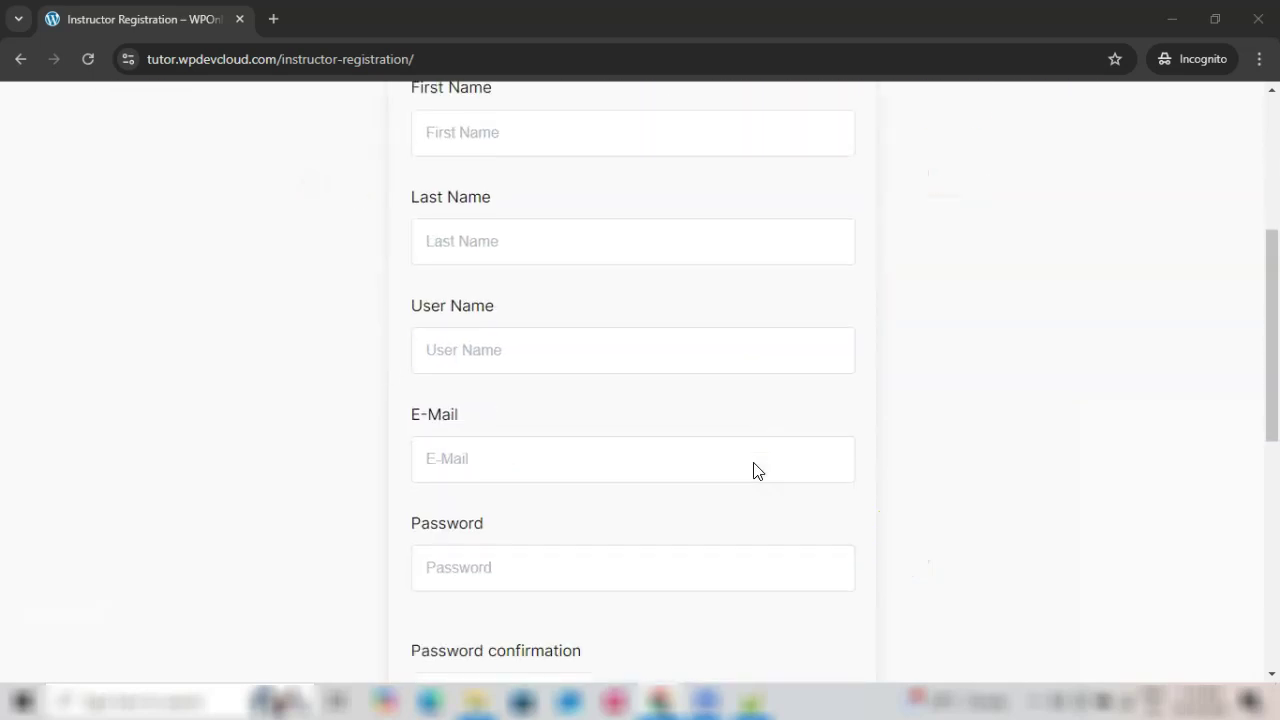
scroll(757, 470, "up", 6)
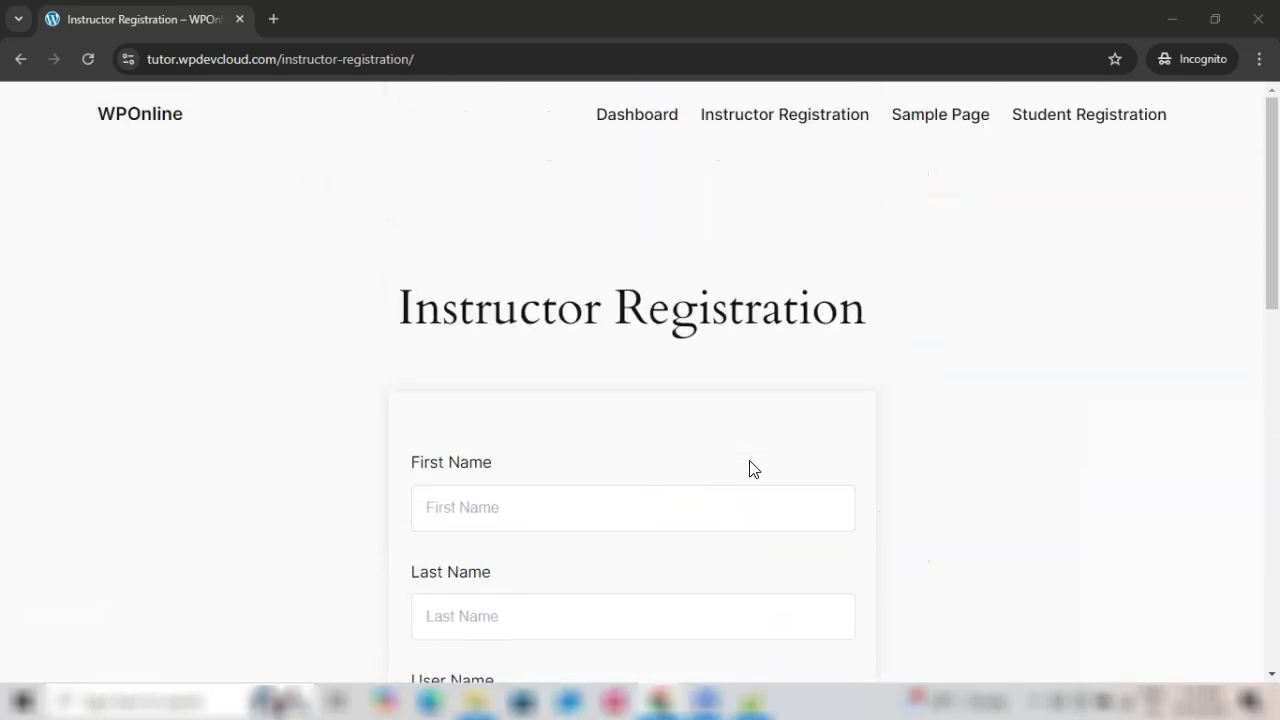
scroll(754, 469, "down", 2)
left_click(498, 323)
type("James")
key("Tab")
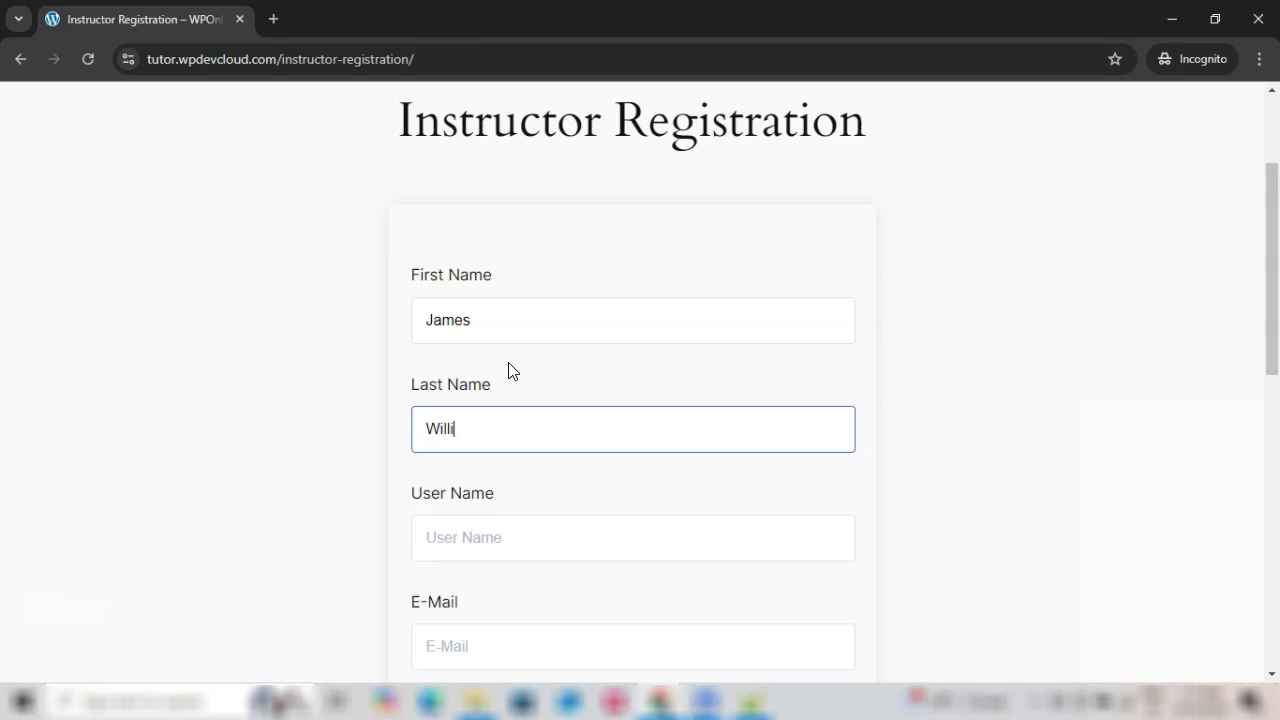
scroll(520, 400, "down", 1)
Step: Fill in the test instructor's username, e-mail address and password
left_click(513, 442)
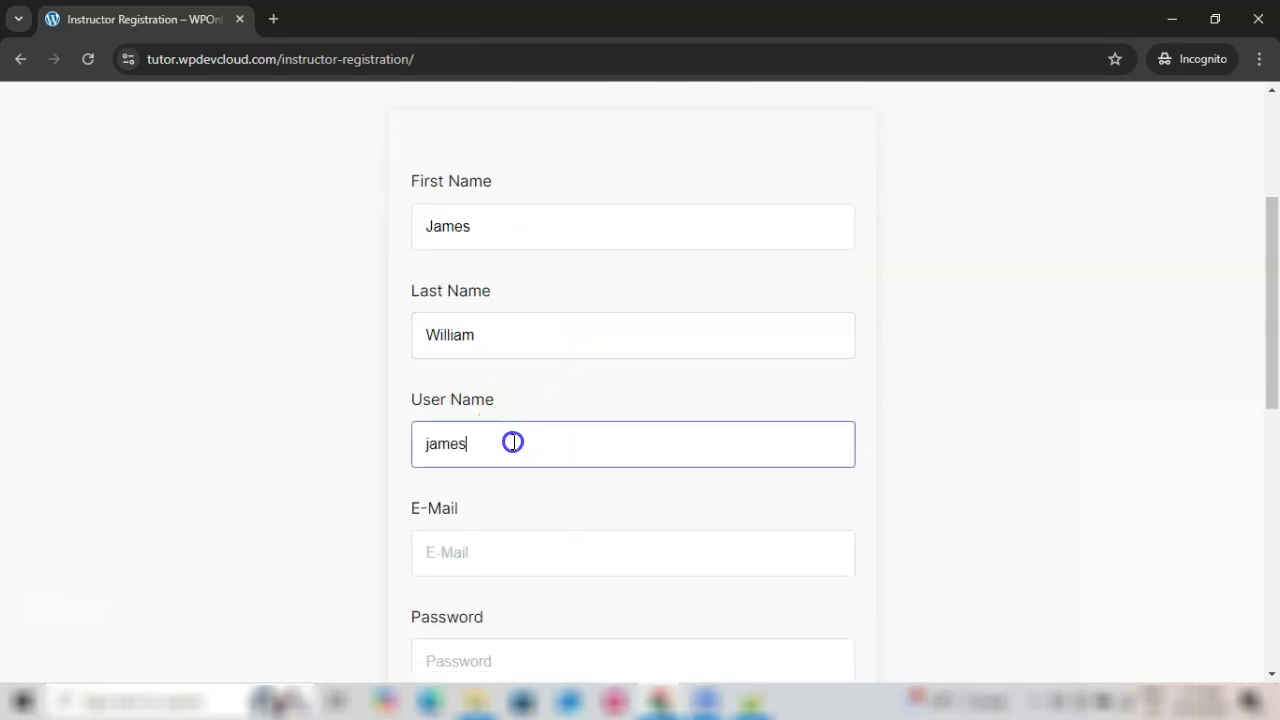
scroll(513, 442, "down", 1)
left_click(512, 447)
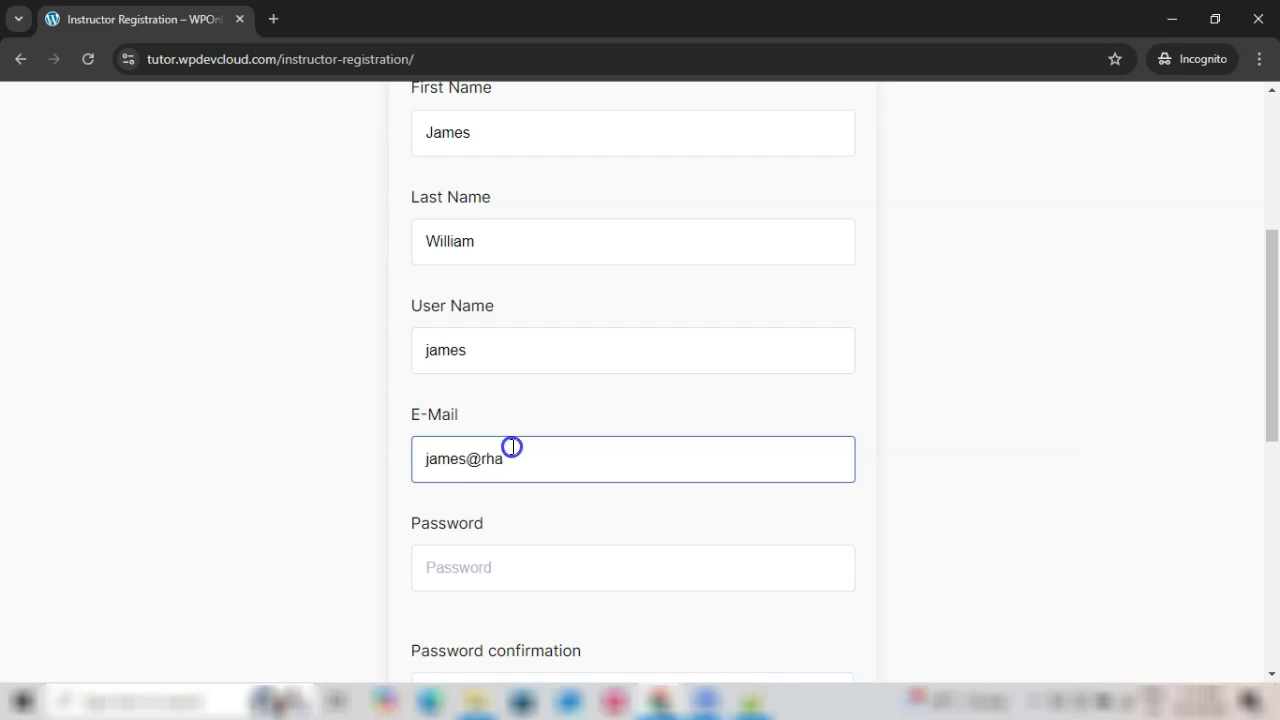
scroll(516, 420, "down", 2)
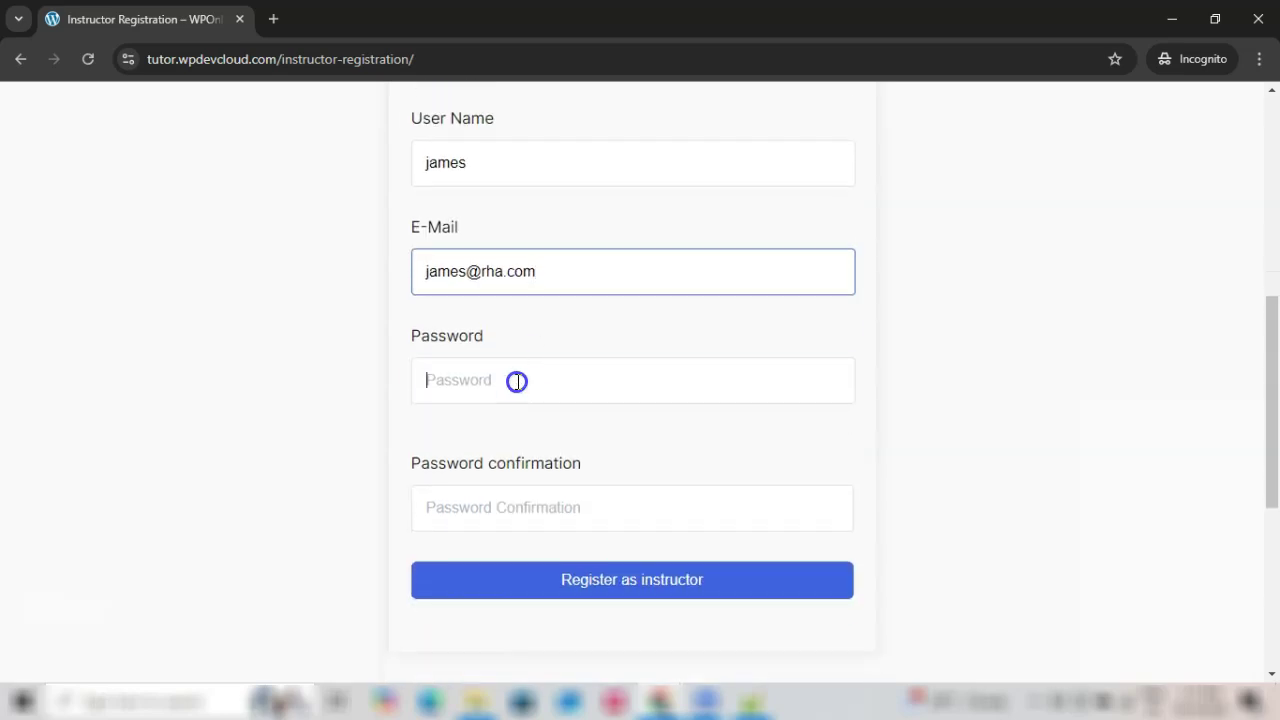
left_click(517, 381)
type("1")
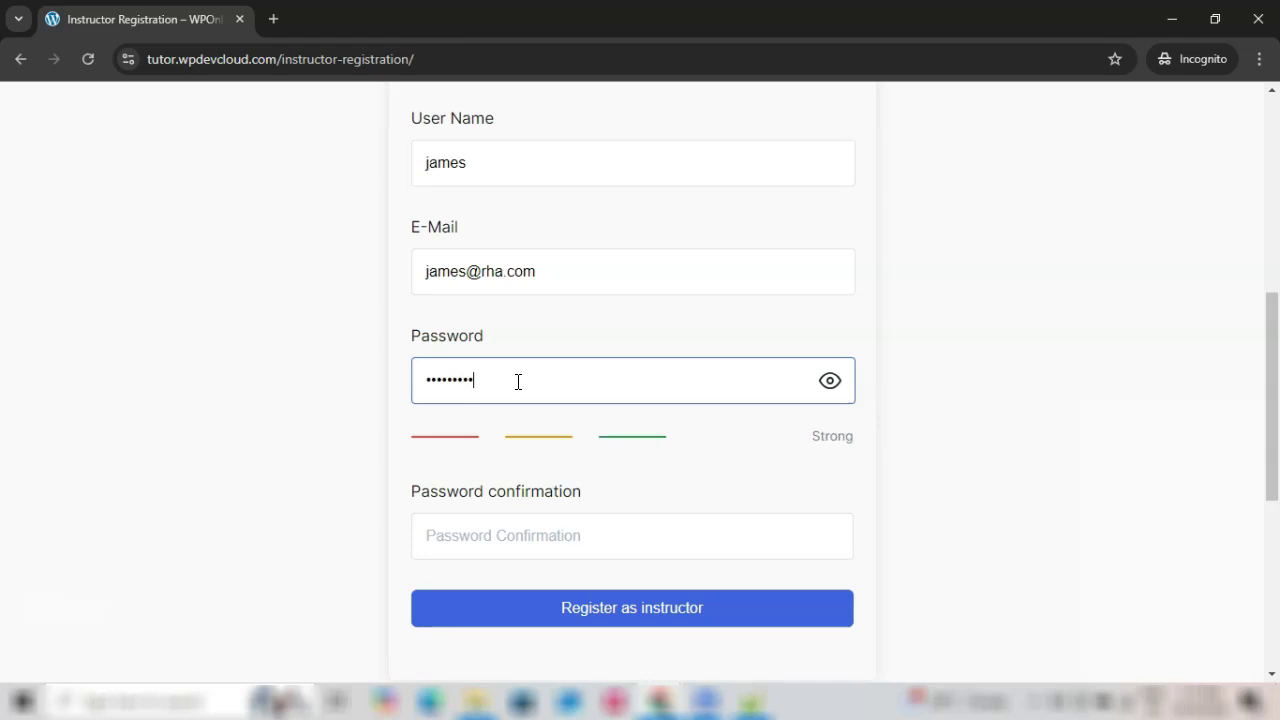
Step: Confirm the password and submit the registration, getting the application-accepted message
left_click(518, 540)
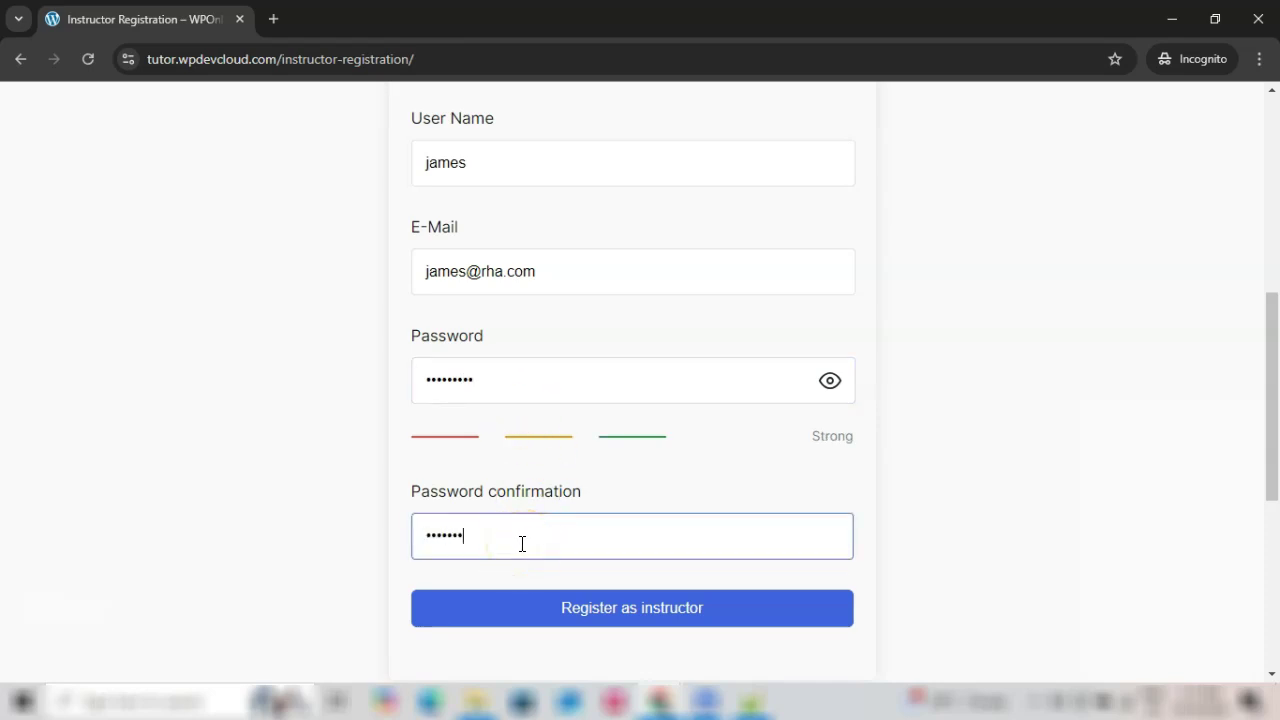
scroll(529, 521, "down", 2)
left_click(618, 437)
scroll(726, 500, "up", 3)
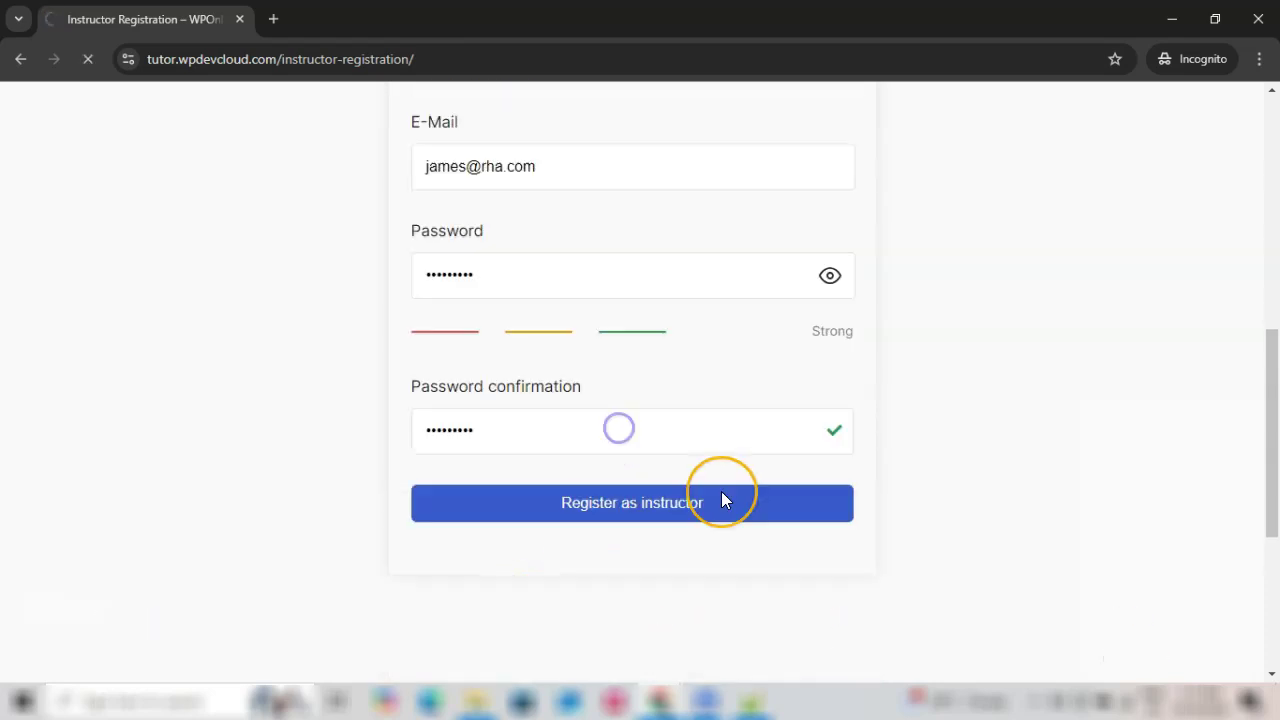
left_click_drag(163, 498, 958, 590)
Step: Go from the congratulations message to the new instructor's Tutor LMS dashboard
left_click(958, 586)
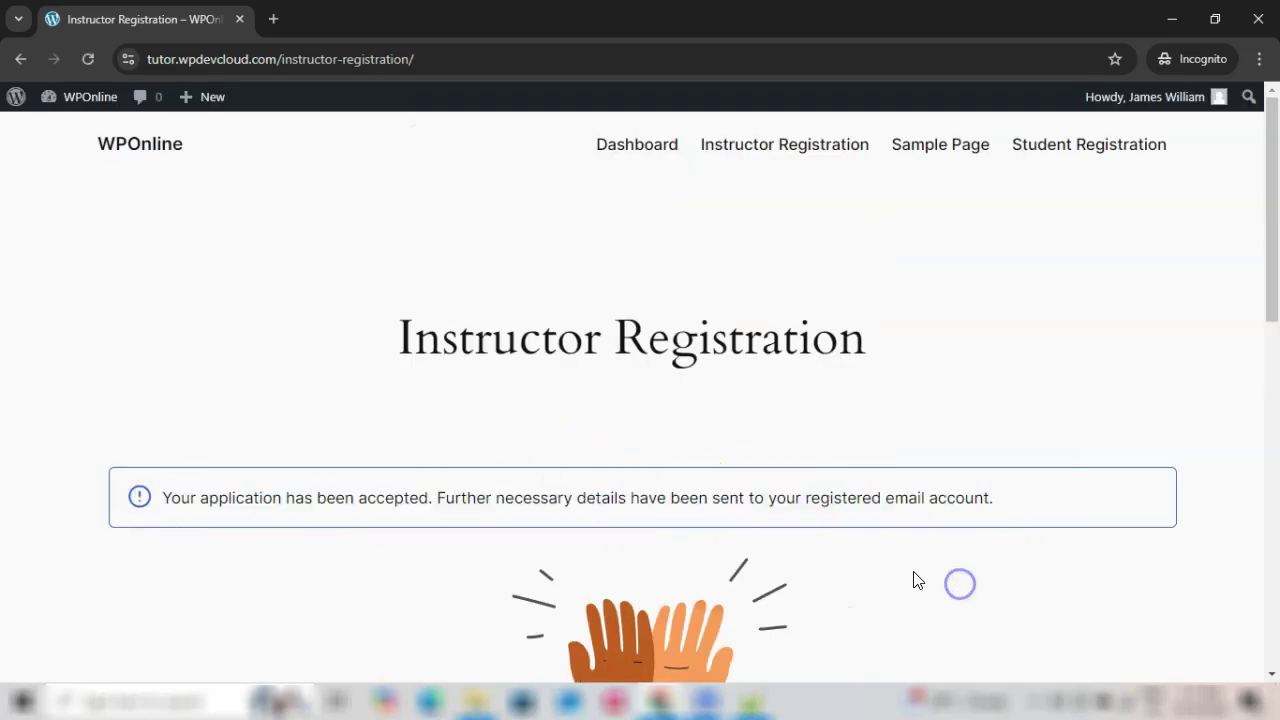
scroll(918, 580, "down", 1)
scroll(646, 449, "down", 5)
scroll(646, 471, "up", 4)
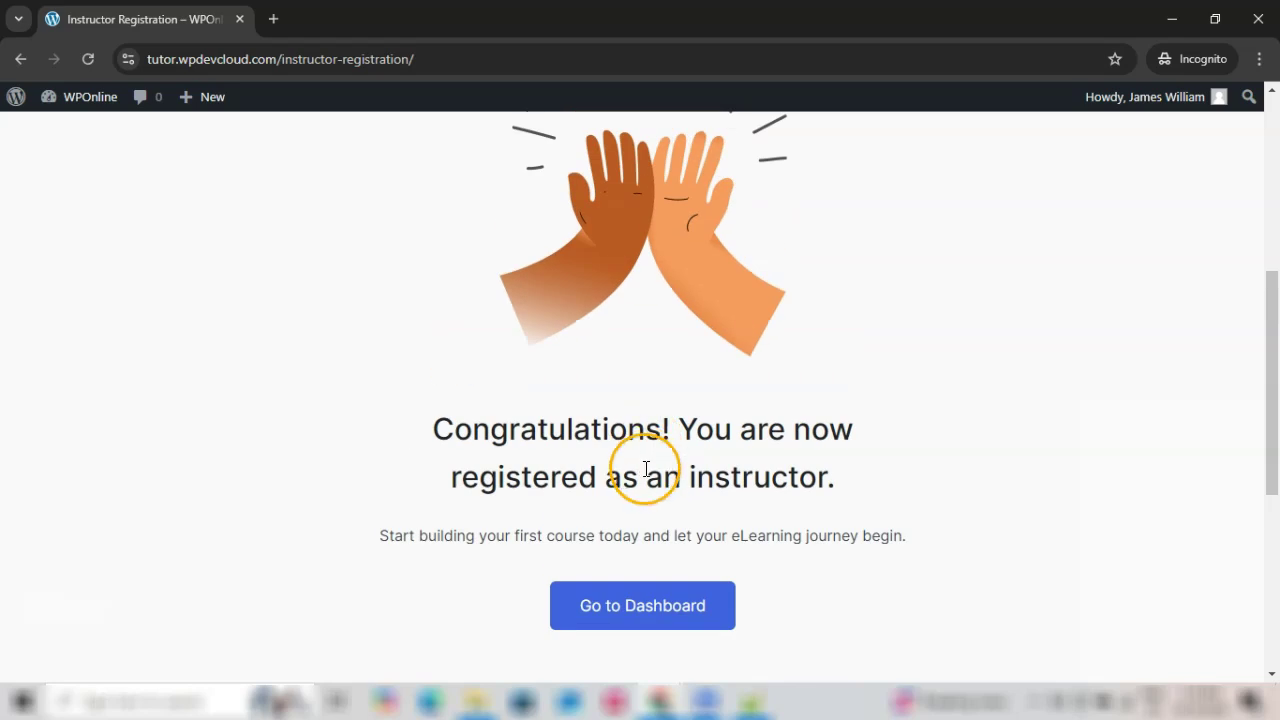
scroll(632, 513, "up", 1)
left_click_drag(398, 338, 877, 350)
scroll(763, 417, "down", 6)
left_click(618, 428)
Step: Open the instructor's profile details to check the registration date
left_click(232, 228)
scroll(500, 306, "down", 4)
scroll(500, 306, "up", 1)
left_click(373, 262)
scroll(529, 360, "down", 3)
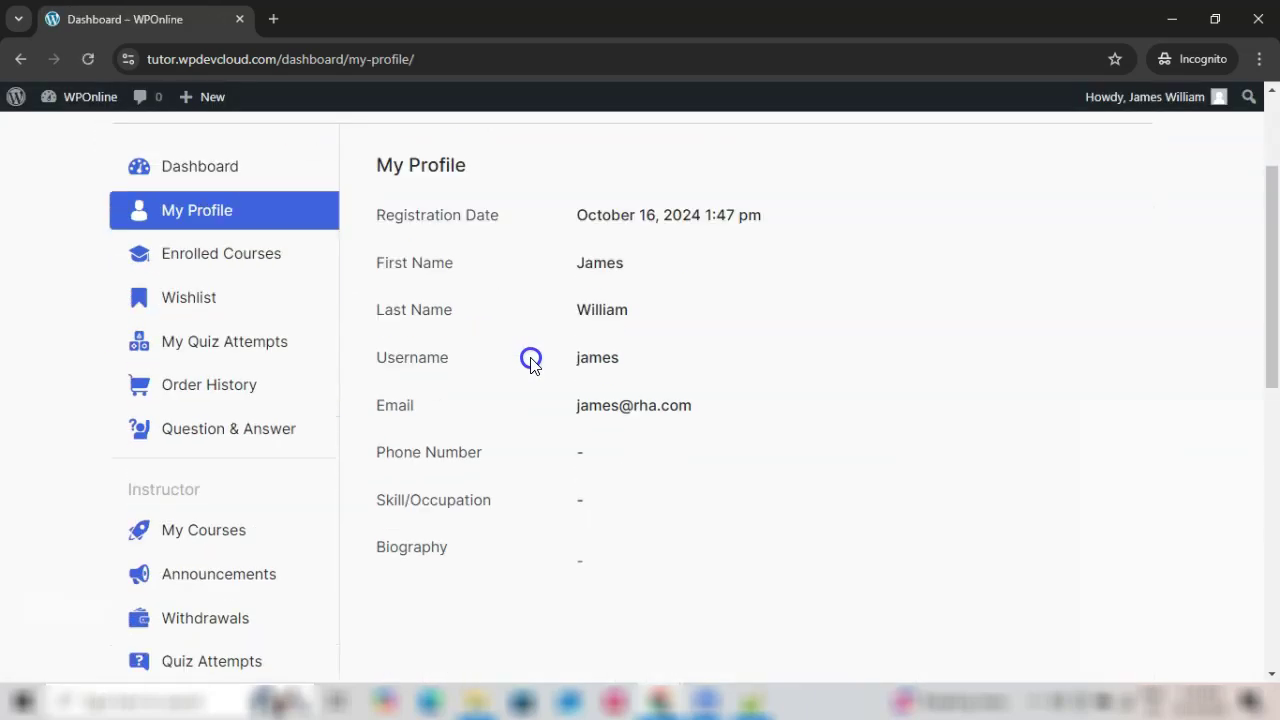
left_click(243, 162)
scroll(720, 540, "down", 1)
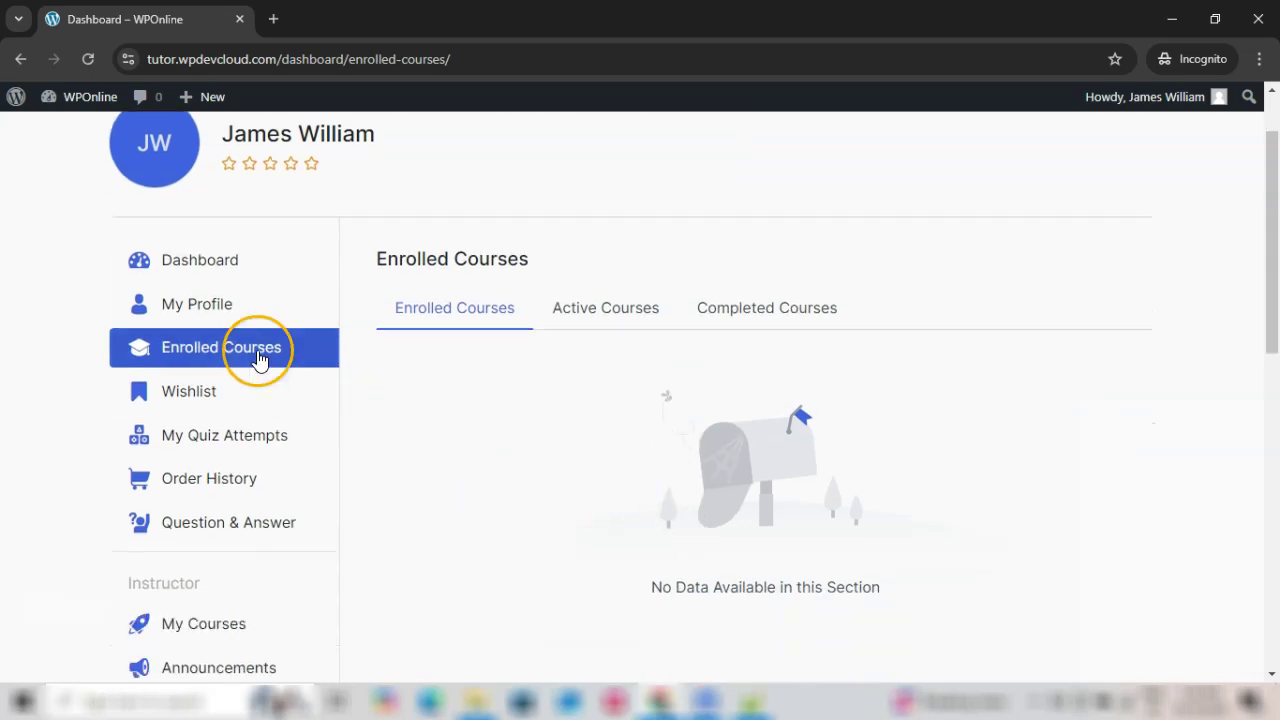
scroll(814, 486, "down", 5)
scroll(826, 509, "up", 4)
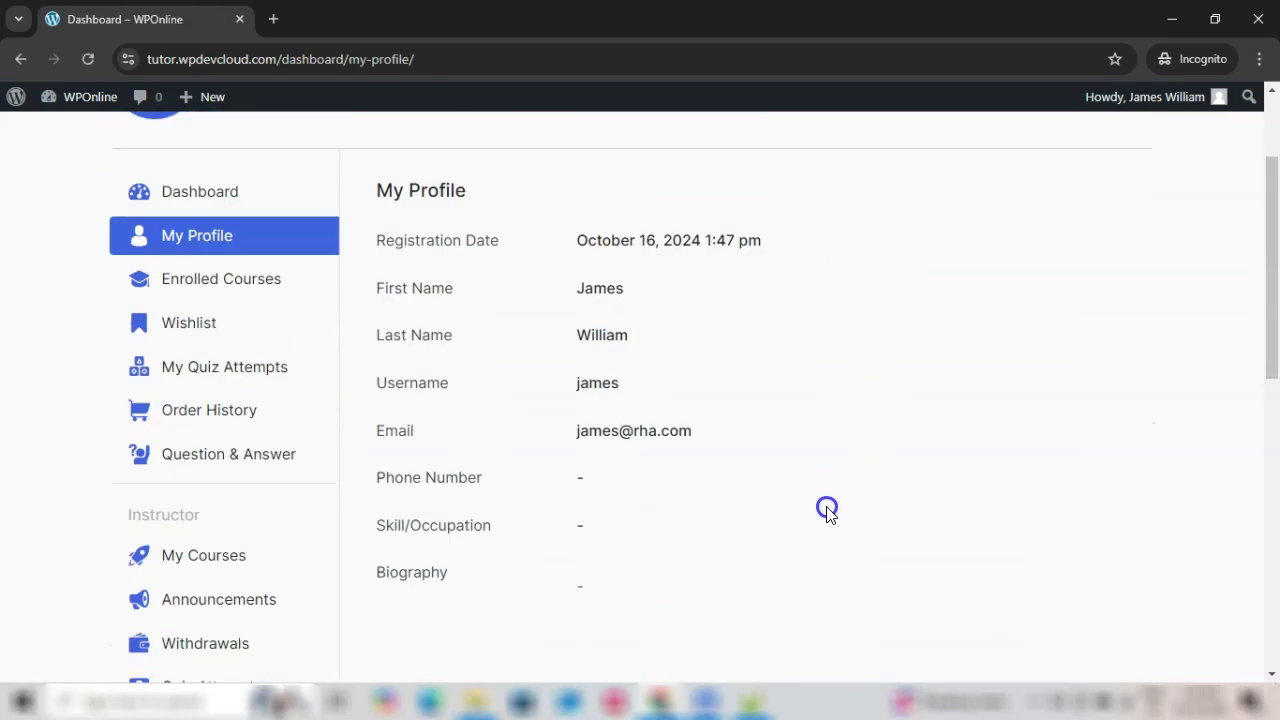
scroll(826, 509, "up", 2)
left_click(482, 600)
left_click(220, 368)
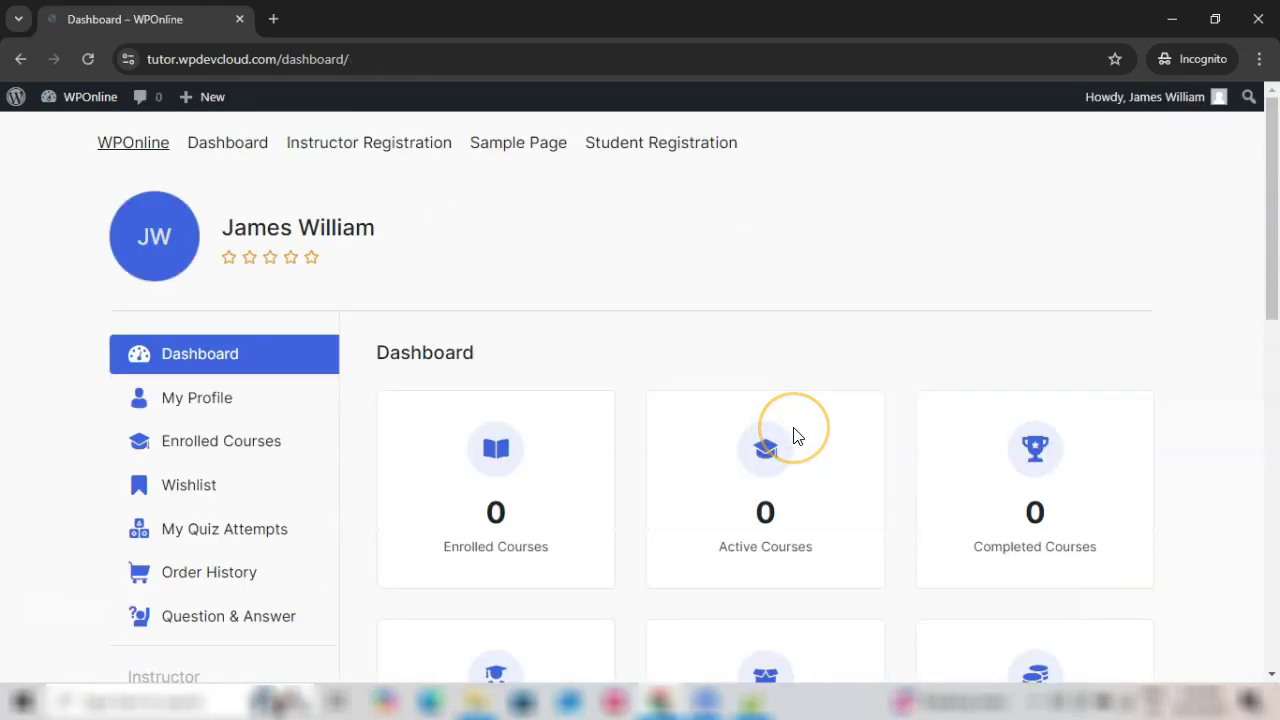
scroll(794, 436, "down", 5)
scroll(797, 436, "down", 3)
scroll(794, 434, "up", 10)
left_click(670, 520)
scroll(668, 515, "down", 3)
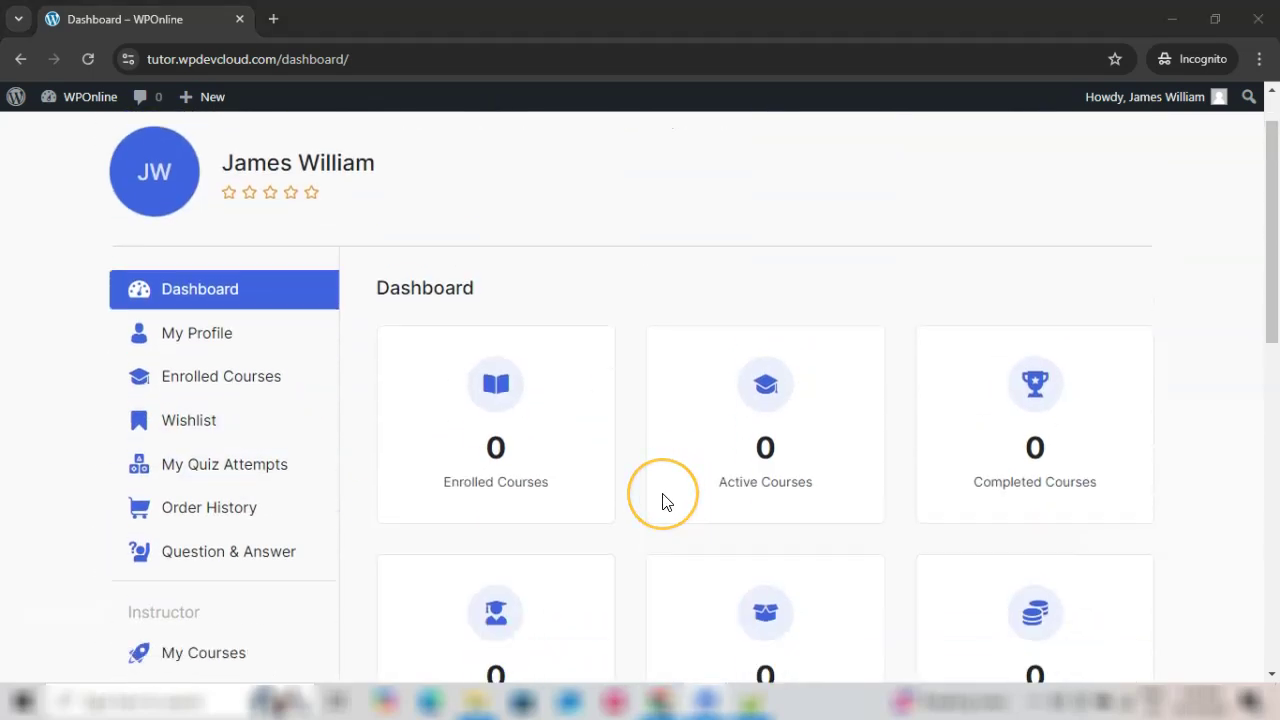
scroll(662, 500, "down", 3)
scroll(663, 500, "up", 5)
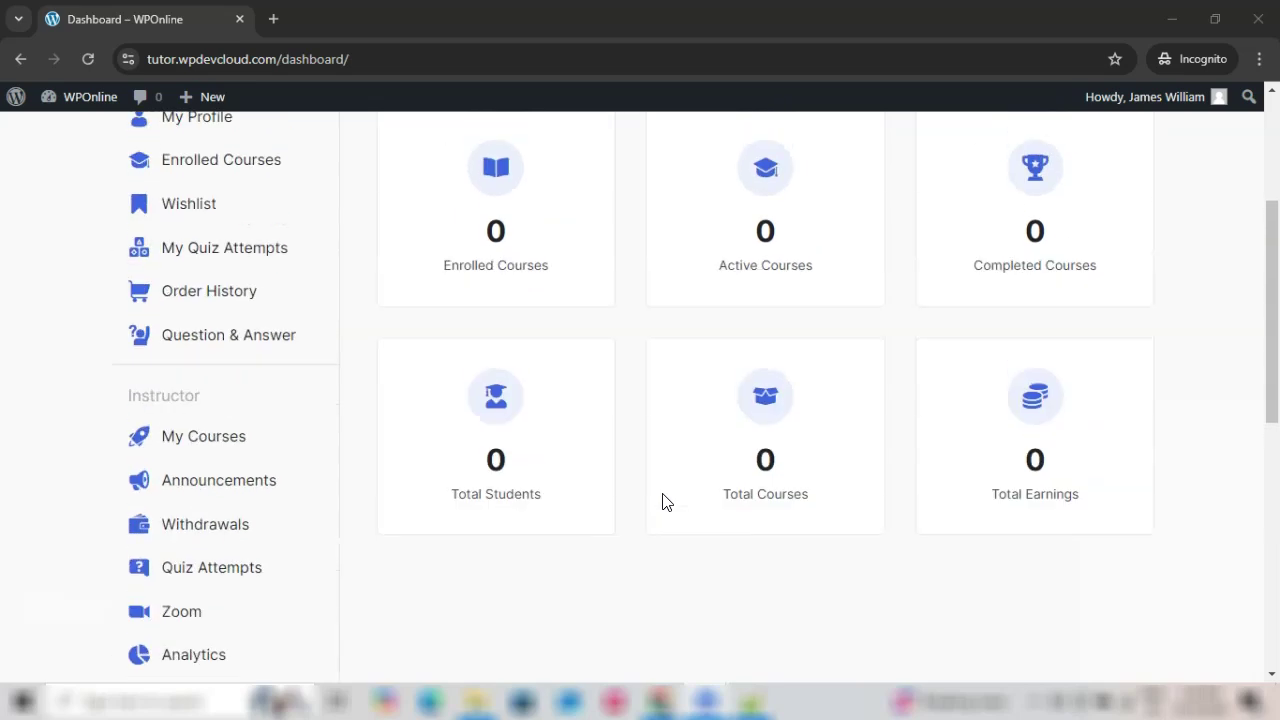
scroll(667, 501, "down", 6)
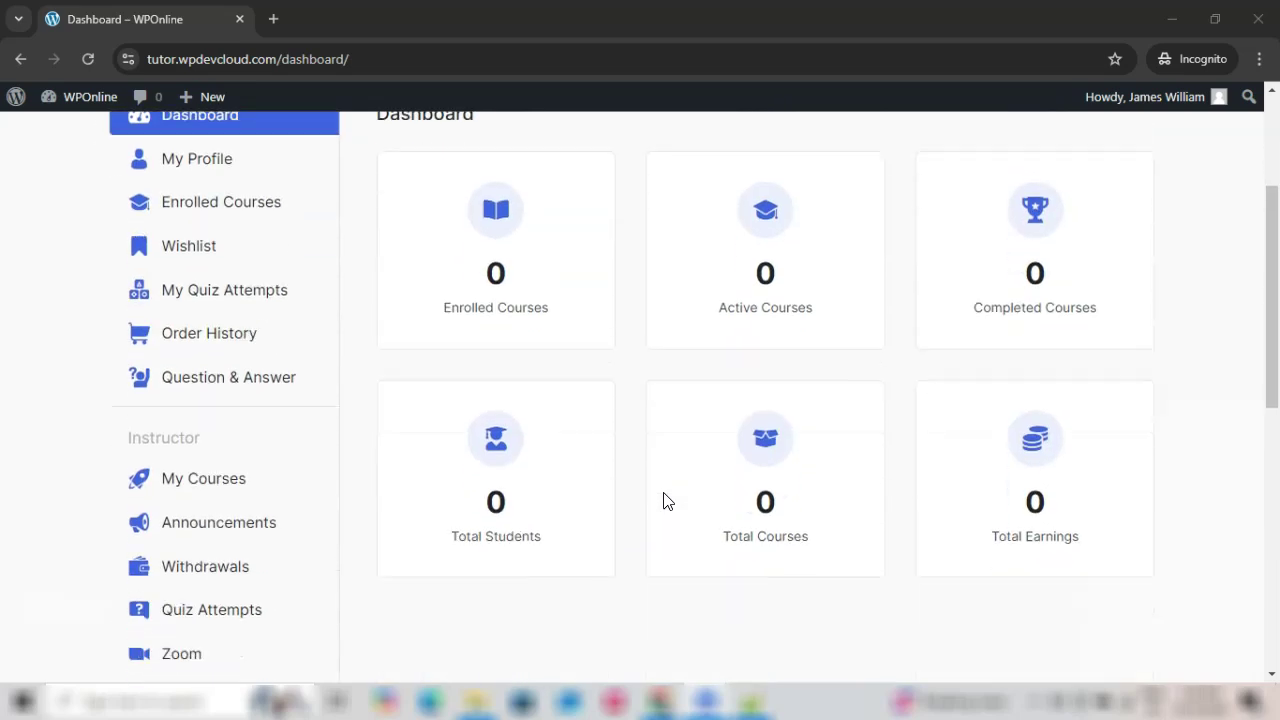
scroll(666, 499, "up", 6)
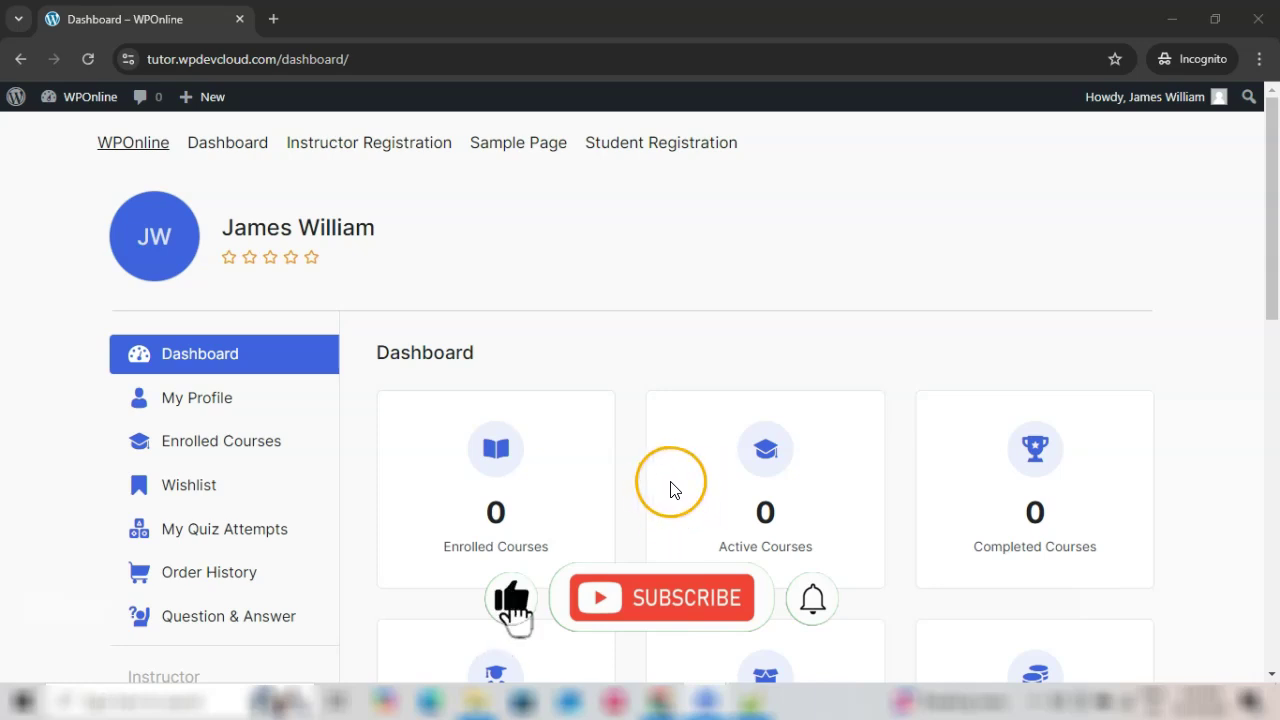
scroll(674, 500, "down", 2)
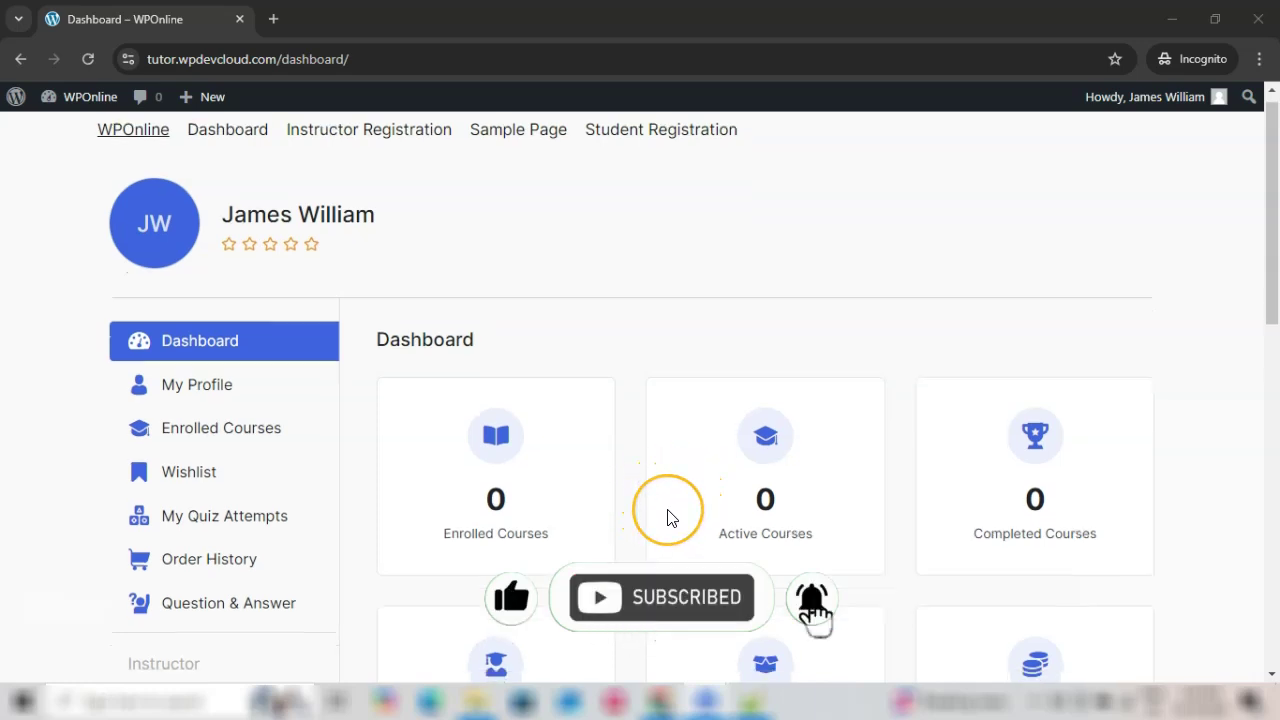
scroll(670, 518, "down", 4)
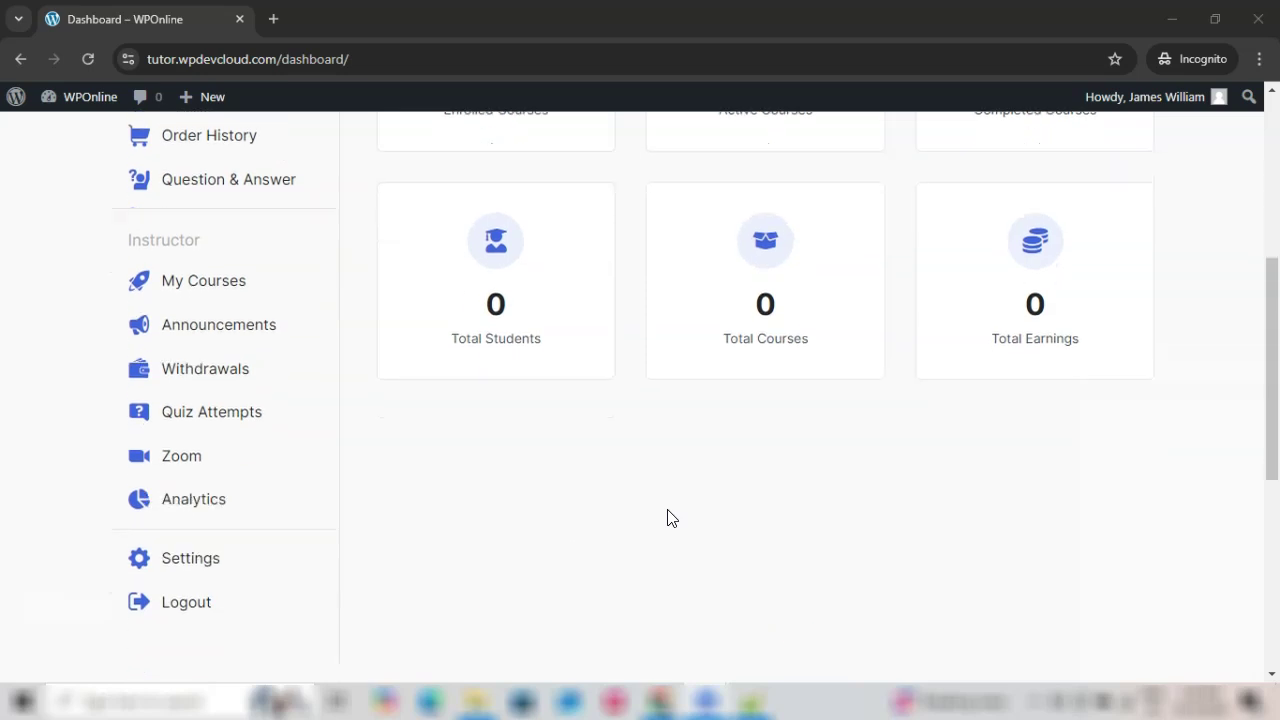
scroll(670, 518, "up", 5)
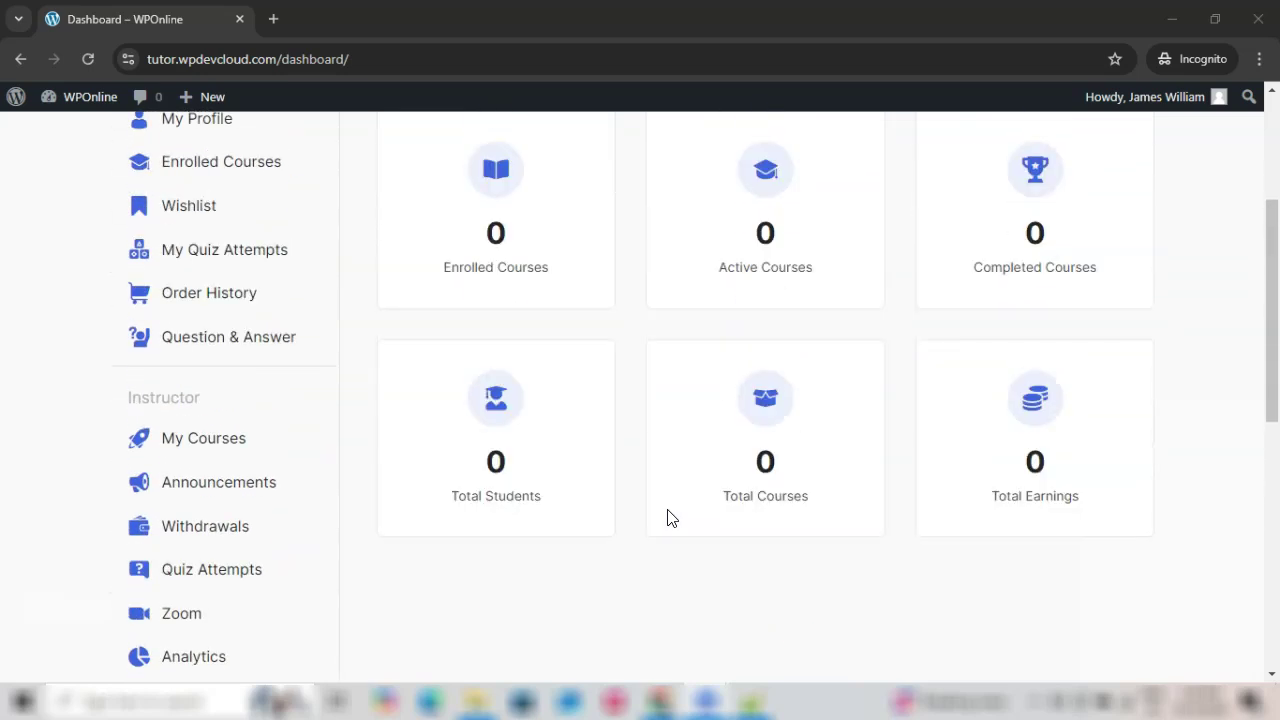